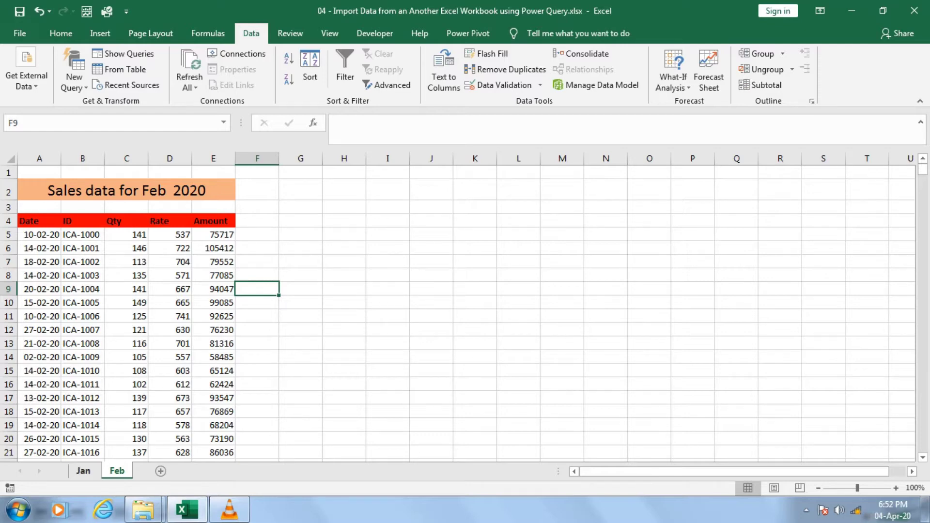
Review the Jan table (A4:E20) and the Feb sheet, then close the workbook to get the save prompt
{"action": "left_click", "coordinate": [82, 471]}
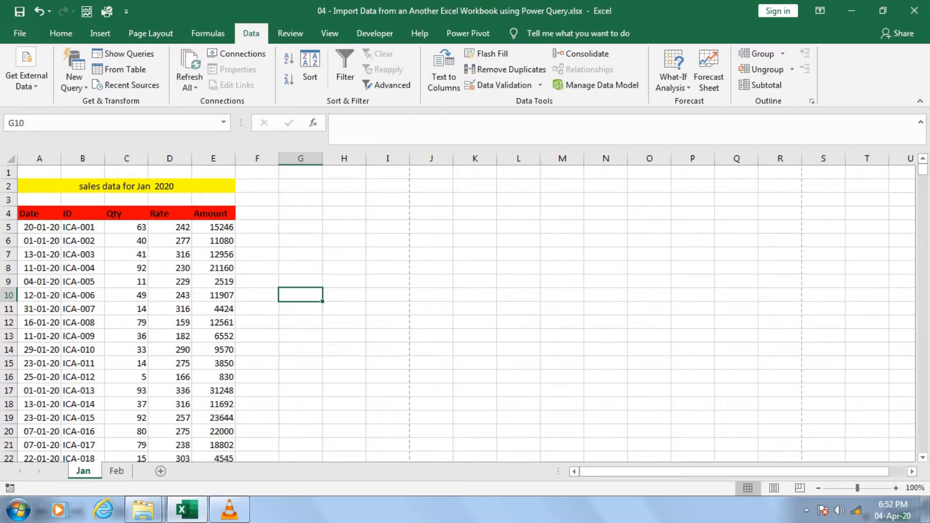
{"action": "left_click", "coordinate": [126, 322]}
{"action": "left_click", "coordinate": [126, 336]}
{"action": "mouse_move", "coordinate": [29, 213]}
{"action": "left_mouse_down"}
{"action": "mouse_move", "coordinate": [226, 369]}
{"action": "mouse_move", "coordinate": [226, 422]}
{"action": "left_mouse_up"}
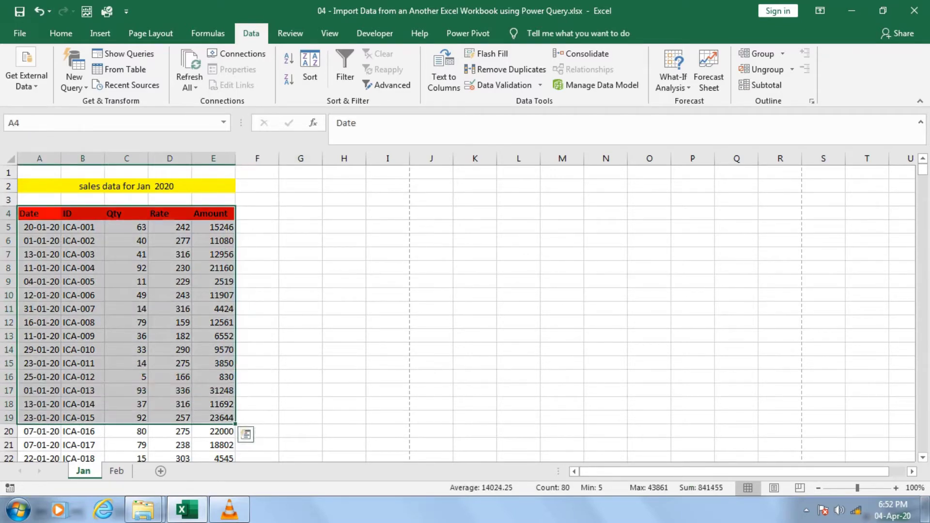
{"action": "key", "text": "ctrl+Page_Down"}
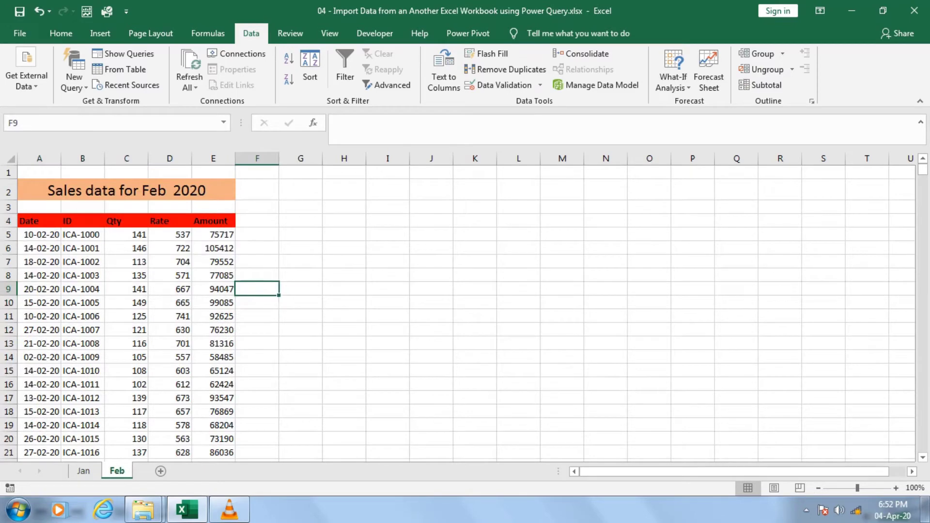
{"action": "left_click", "coordinate": [914, 11]}
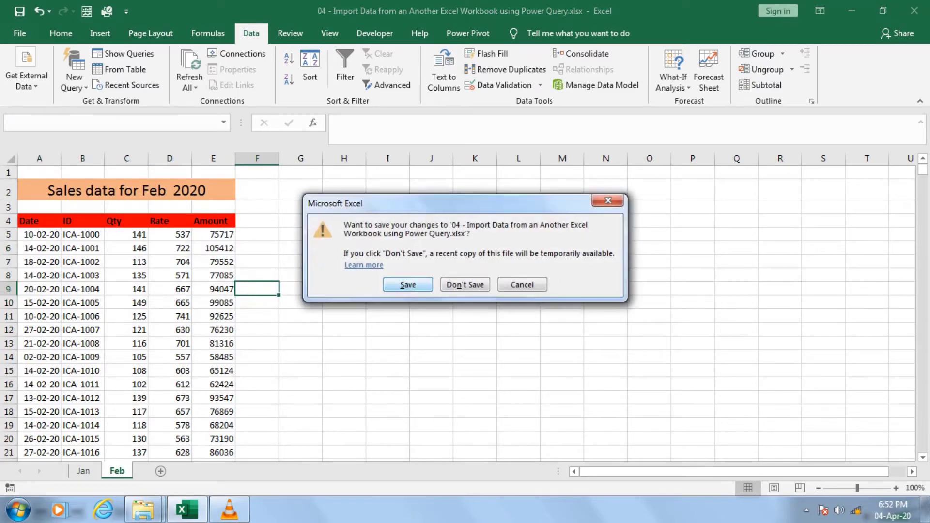
Save the sales workbook and relaunch Excel through Run with 'excel'
{"action": "key", "text": "Return"}
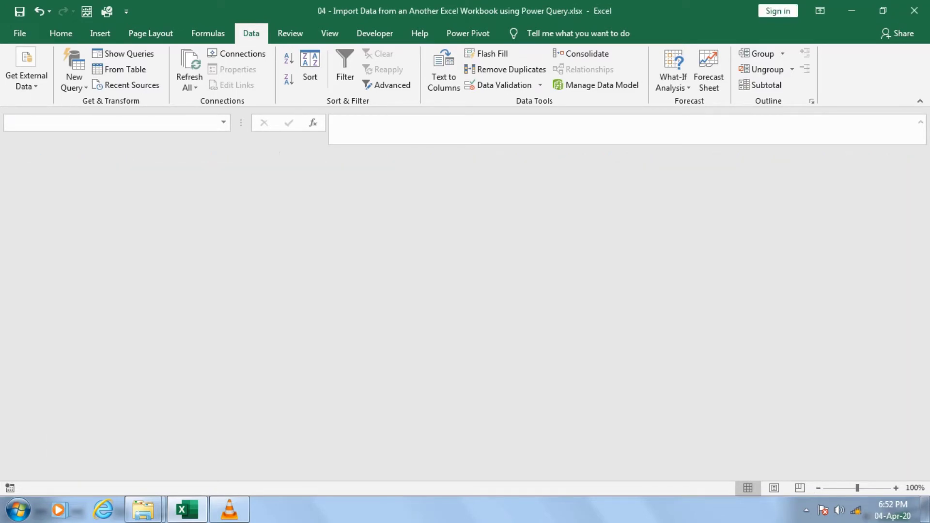
{"action": "key", "text": "super+r"}
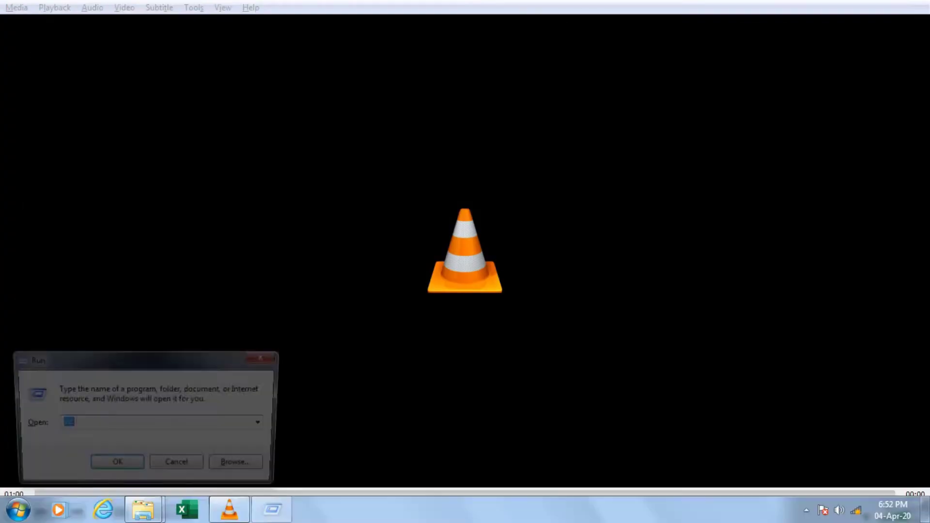
{"action": "type", "text": "excel"}
{"action": "key", "text": "Return"}
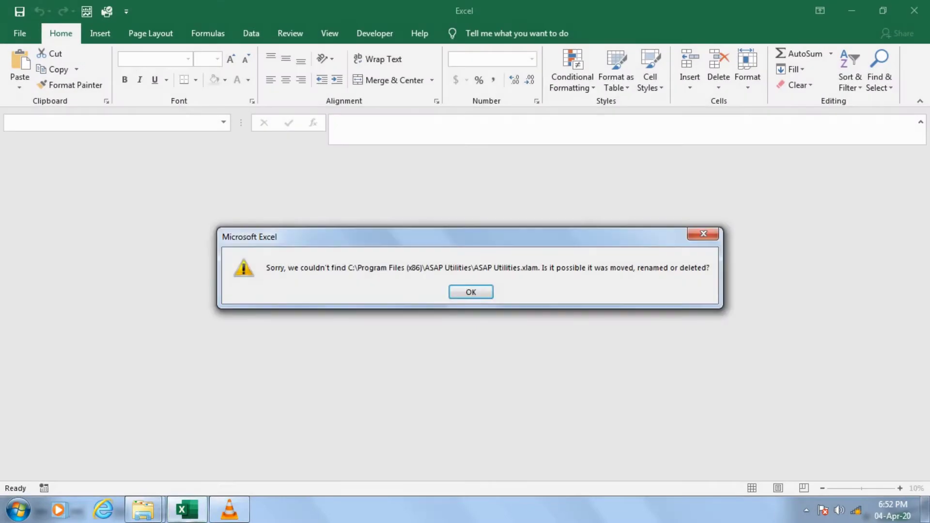
Dismiss the missing add-in error and start a new blank workbook
{"action": "key", "text": "Return"}
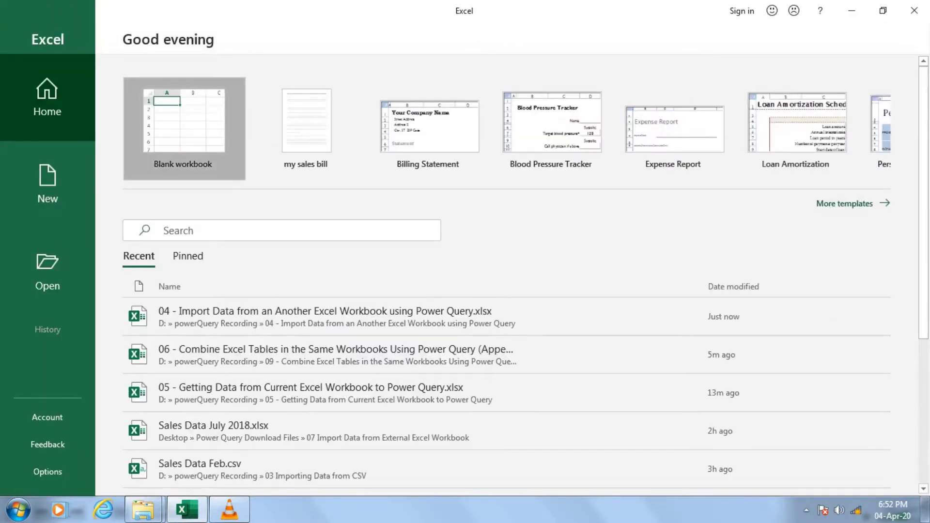
{"action": "key", "text": "Return"}
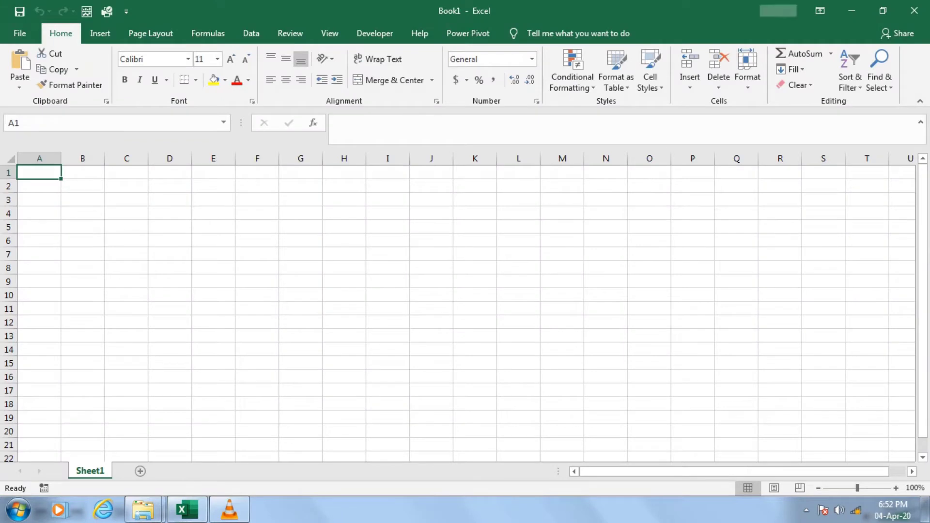
{"action": "left_click", "coordinate": [251, 33]}
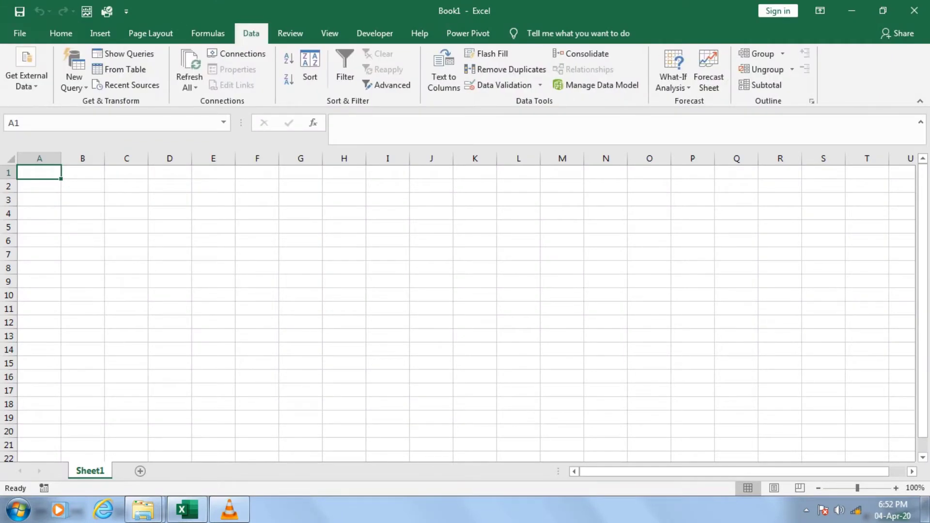
Start a From Workbook query and import the lesson 04 .xlsx file from D:\powerQuery Recording\04
{"action": "left_click", "coordinate": [74, 80]}
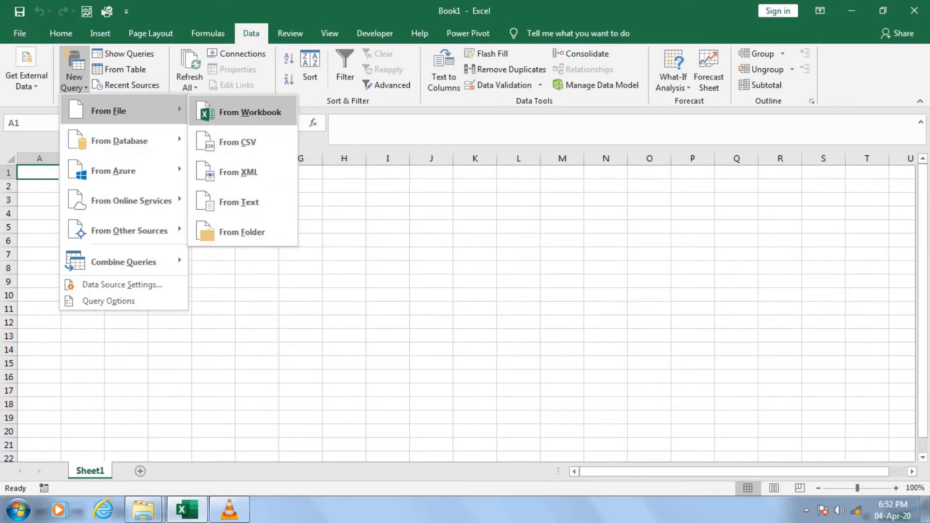
{"action": "left_click", "coordinate": [250, 112]}
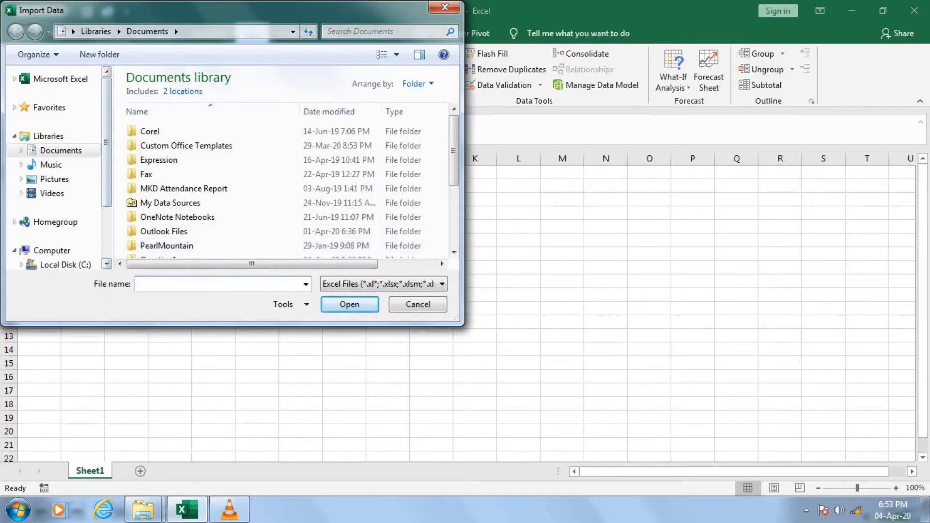
{"action": "left_click", "coordinate": [107, 263]}
{"action": "left_click", "coordinate": [65, 259]}
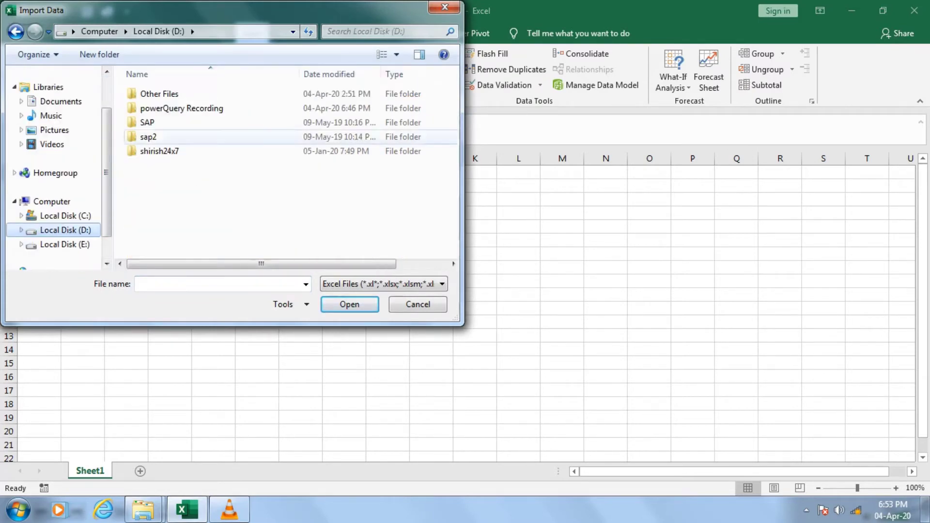
{"action": "double_click", "coordinate": [182, 108]}
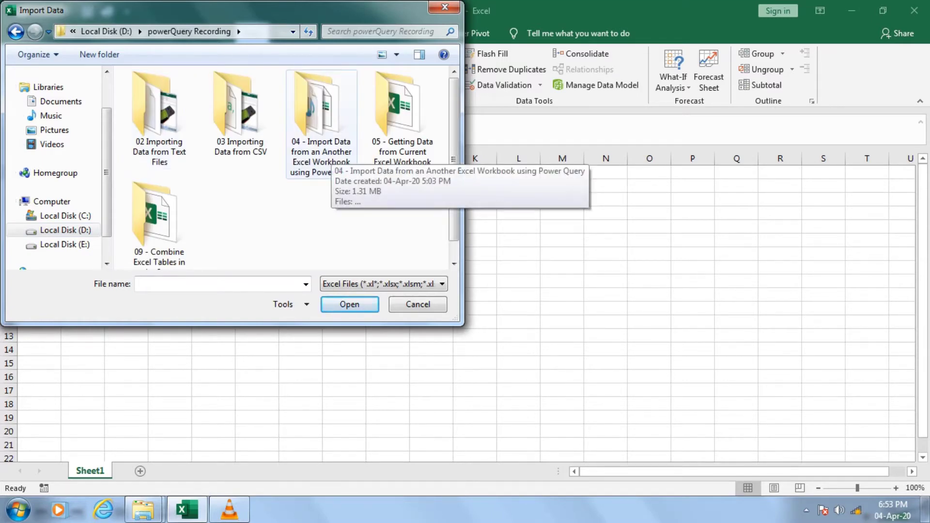
{"action": "double_click", "coordinate": [321, 155]}
{"action": "left_click", "coordinate": [209, 93]}
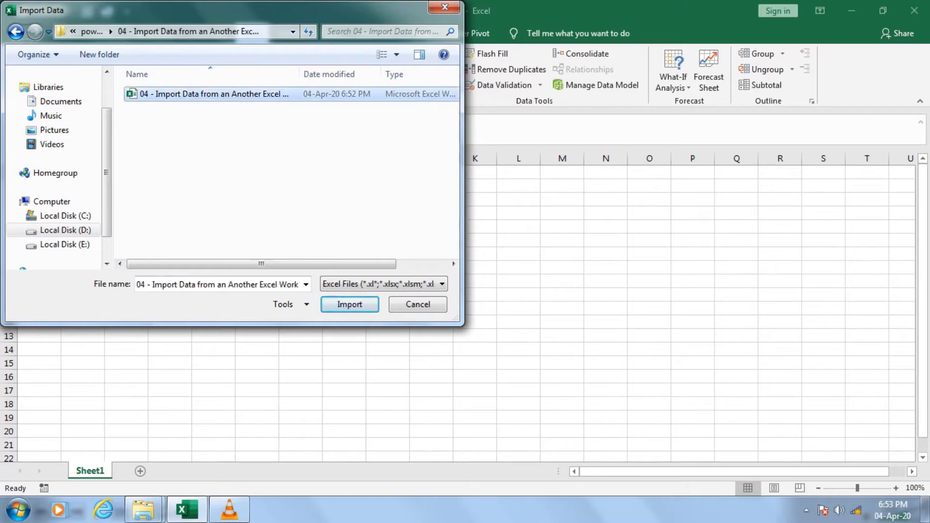
{"action": "left_click", "coordinate": [350, 305]}
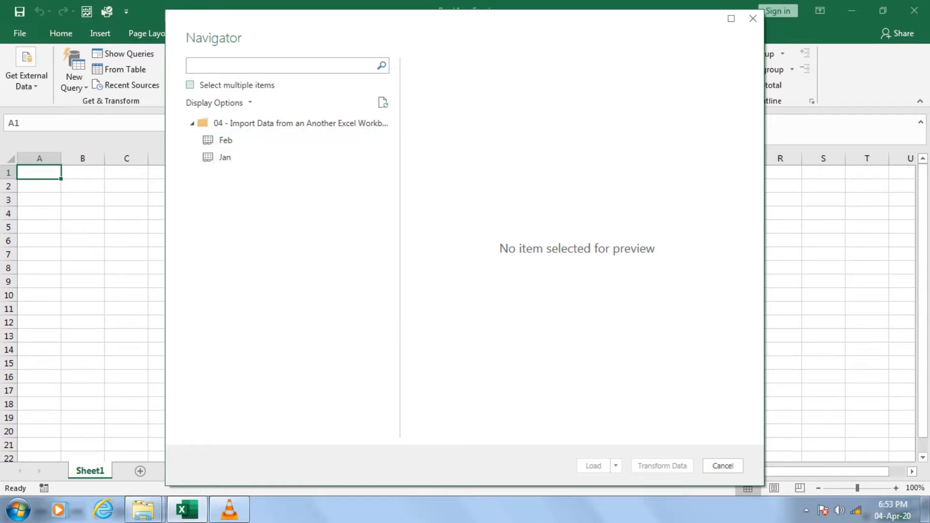
Enable multiple selection, tick only the Jan sheet and preview its Date, ID, Qty, Rate, Amount data
{"action": "left_click", "coordinate": [190, 85]}
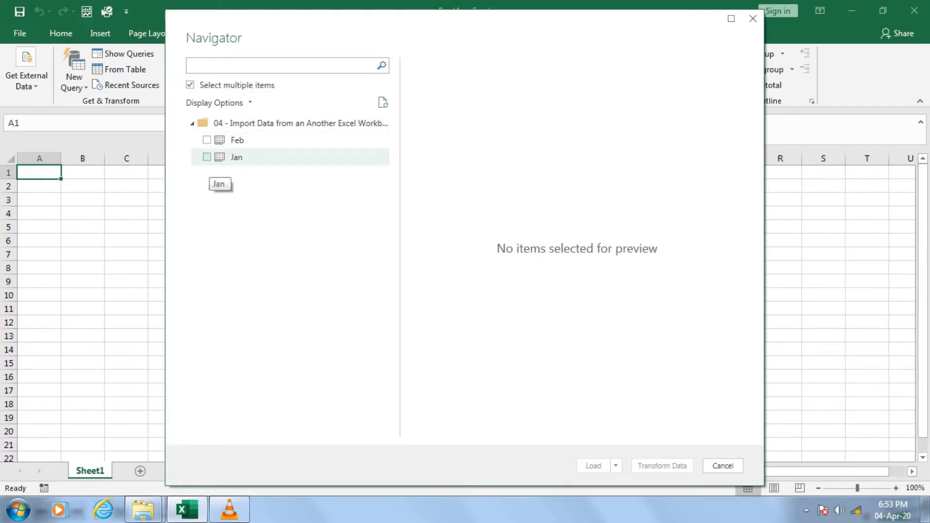
{"action": "left_click", "coordinate": [190, 85]}
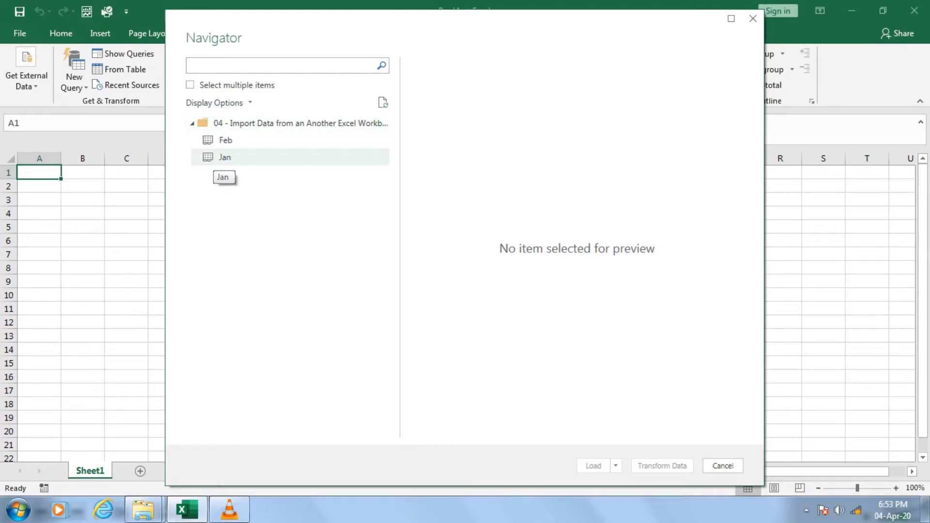
{"action": "left_click", "coordinate": [225, 157]}
{"action": "left_click", "coordinate": [190, 85]}
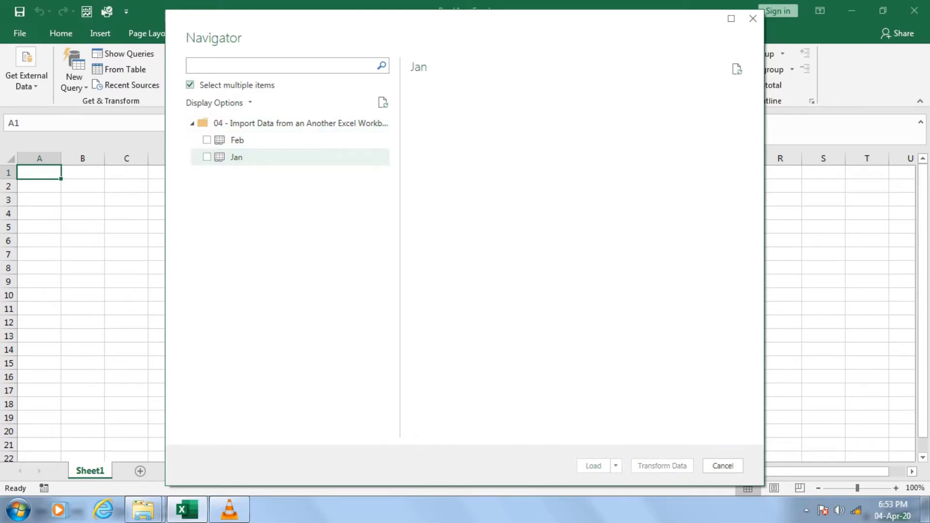
{"action": "left_click", "coordinate": [207, 157]}
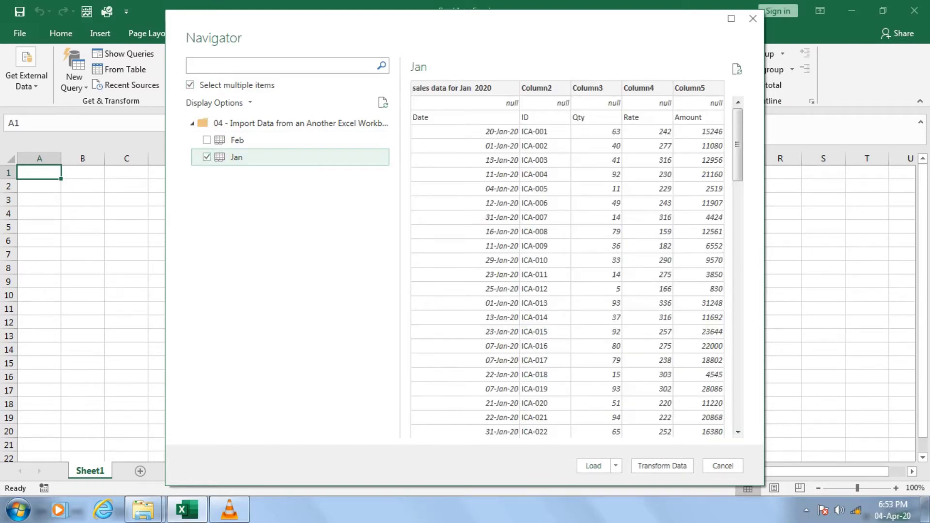
{"action": "scroll", "coordinate": [567, 281], "scroll_direction": "down", "scroll_amount": 5}
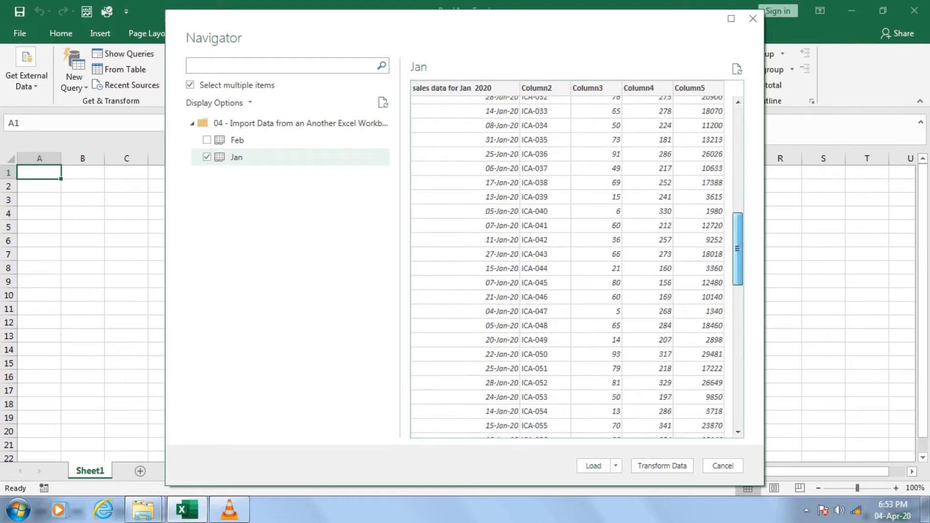
{"action": "scroll", "coordinate": [567, 281], "scroll_direction": "up", "scroll_amount": 5}
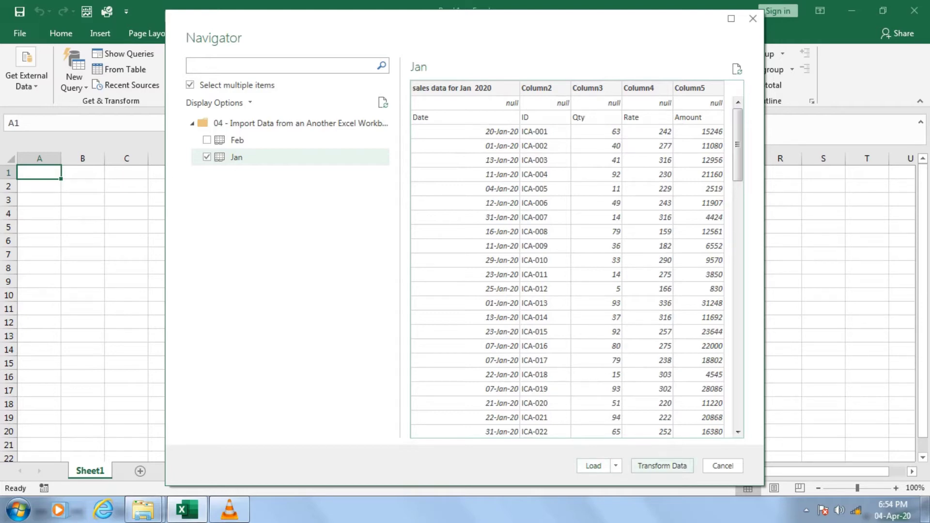
Open the Jan data in Power Query Editor and remove 1 top row of nulls
{"action": "left_click", "coordinate": [662, 465]}
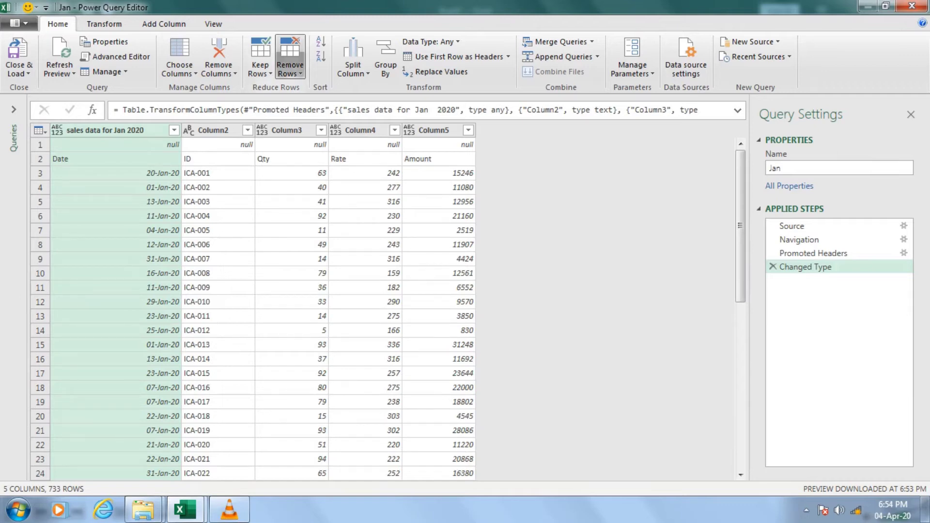
{"action": "left_click", "coordinate": [289, 68]}
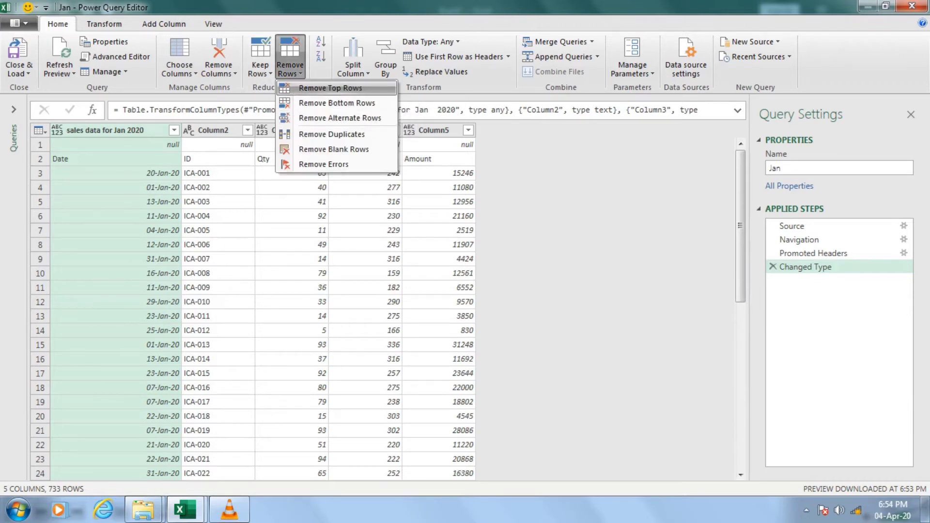
{"action": "left_click", "coordinate": [331, 88]}
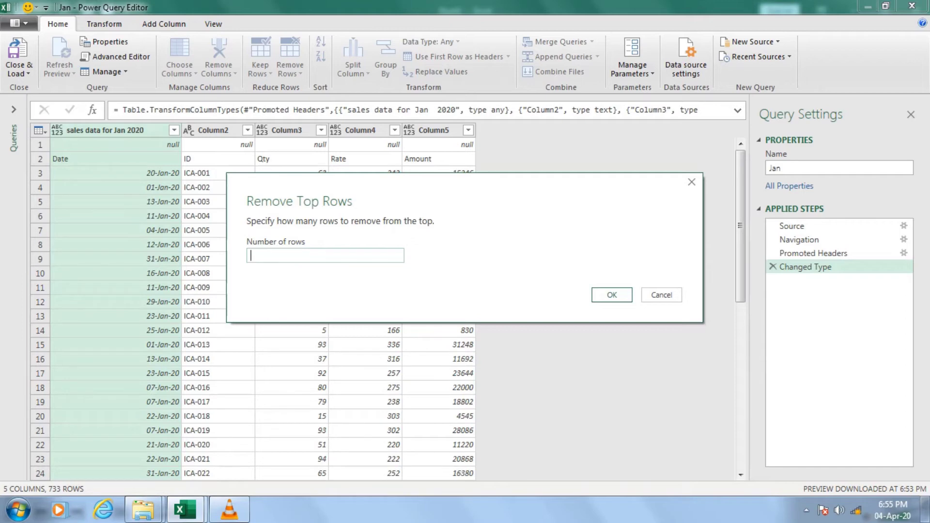
{"action": "type", "text": "1"}
{"action": "key", "text": "Return"}
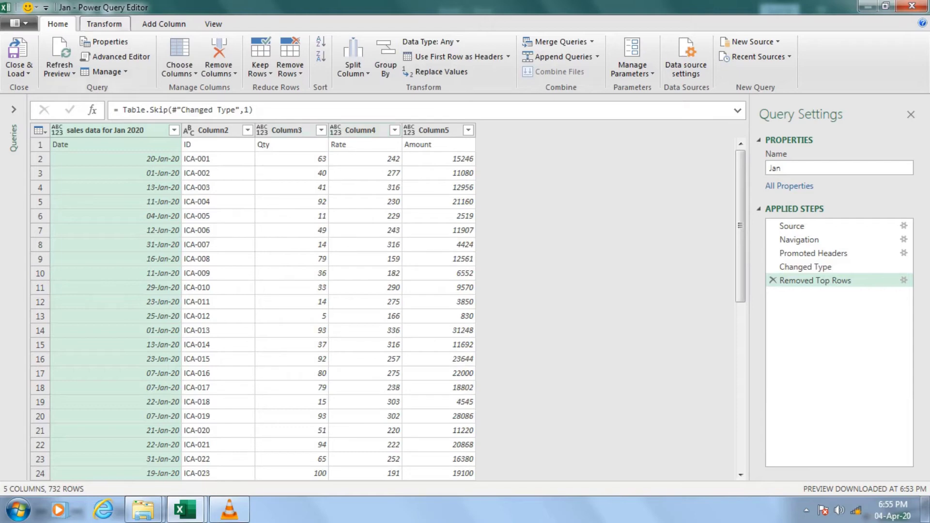
Promote the first row of the Jan query to column headers
{"action": "left_click", "coordinate": [104, 24]}
{"action": "left_click", "coordinate": [57, 72]}
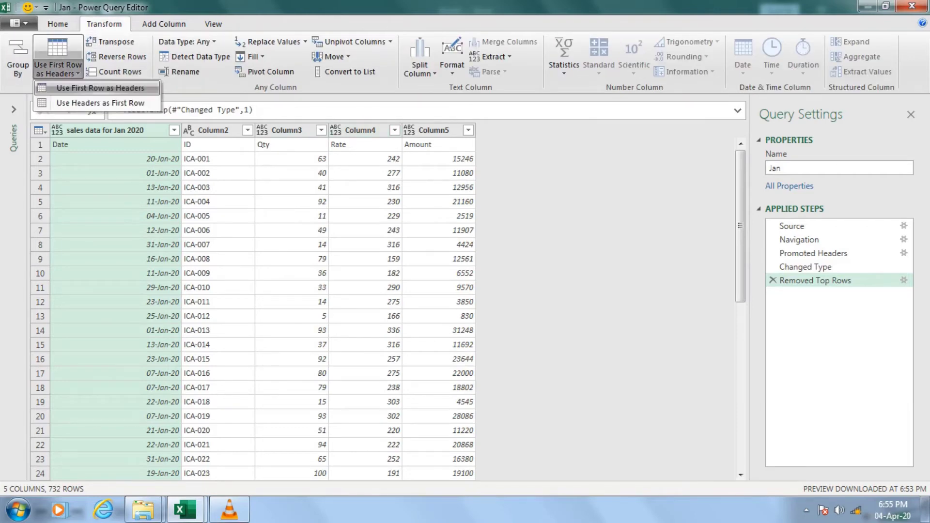
{"action": "left_click", "coordinate": [100, 87]}
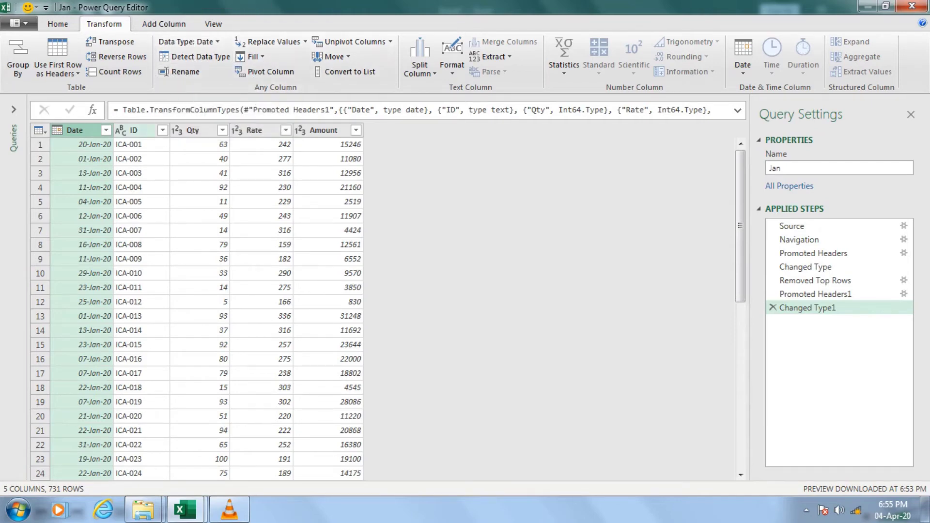
Check the data types of the ID, Qty, Rate and Amount columns
{"action": "left_click", "coordinate": [136, 129]}
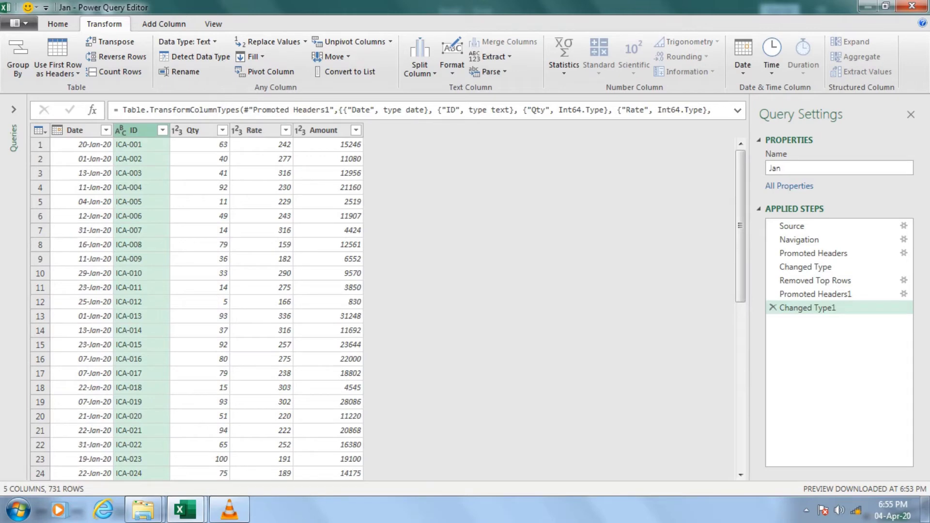
{"action": "left_click", "coordinate": [194, 130]}
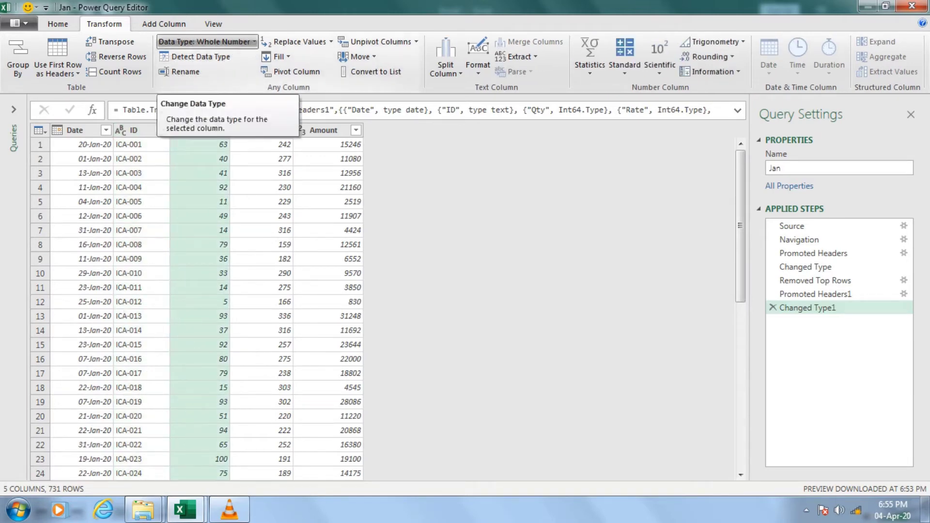
{"action": "left_click", "coordinate": [252, 130]}
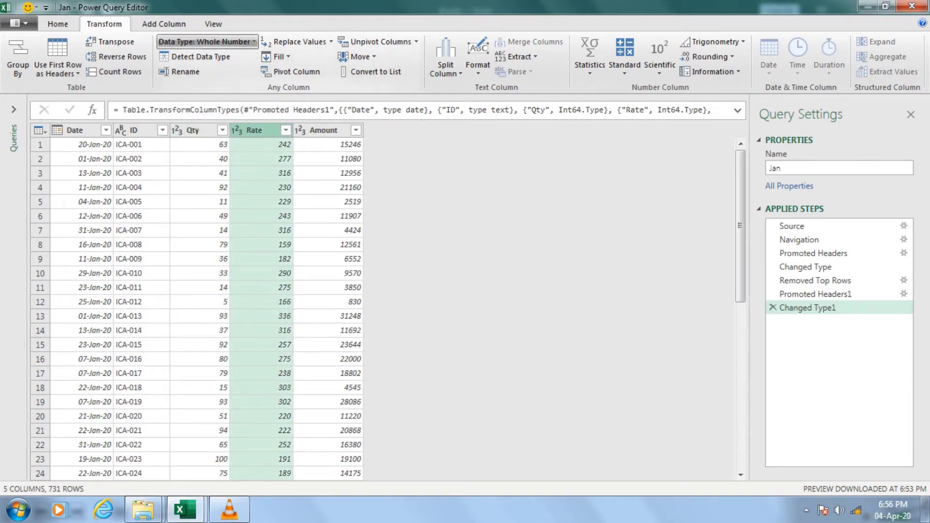
{"action": "left_click", "coordinate": [323, 130]}
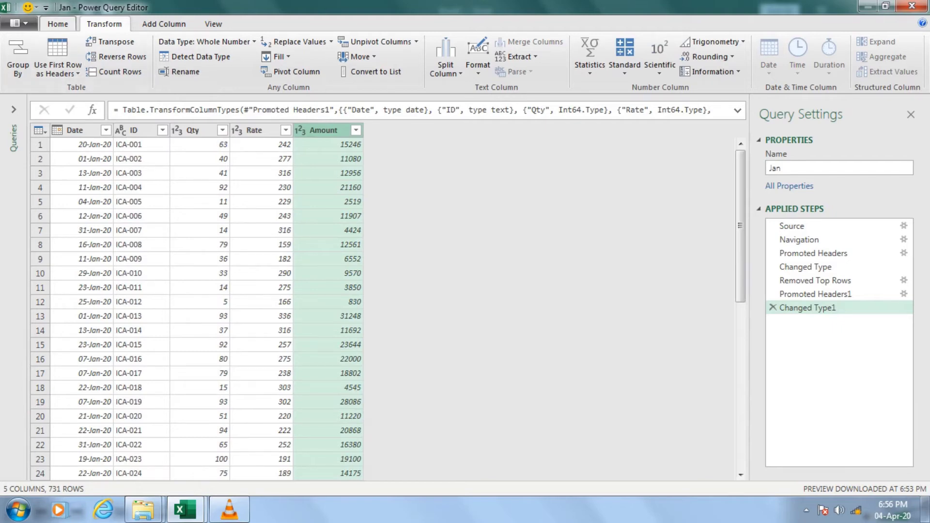
{"action": "left_click", "coordinate": [58, 23]}
Close & Load the Jan query as a 731-row worksheet table, then start another Excel instance
{"action": "left_click", "coordinate": [19, 72]}
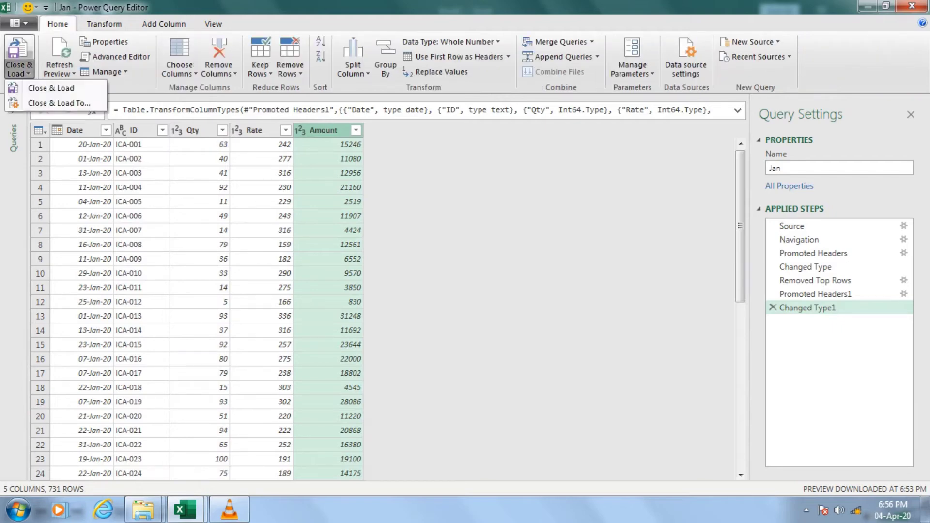
{"action": "left_click", "coordinate": [51, 87]}
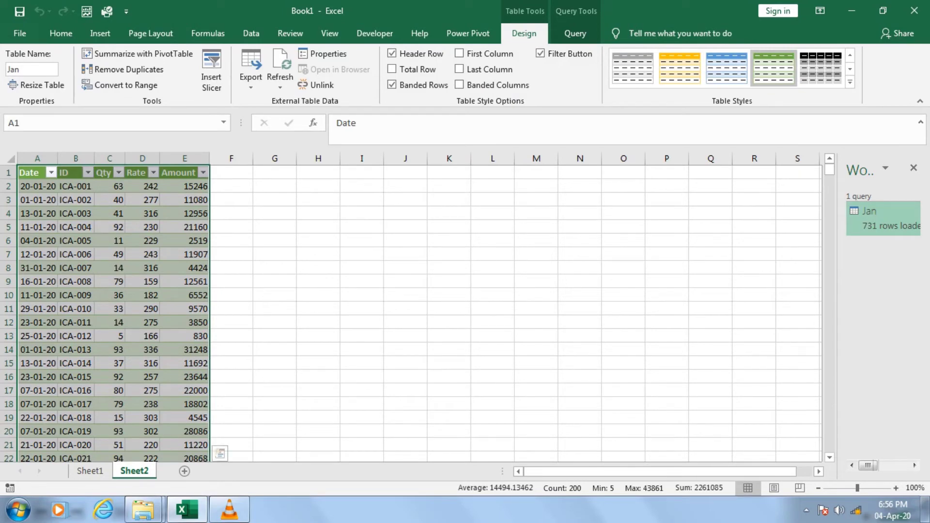
{"action": "key", "text": "super+r"}
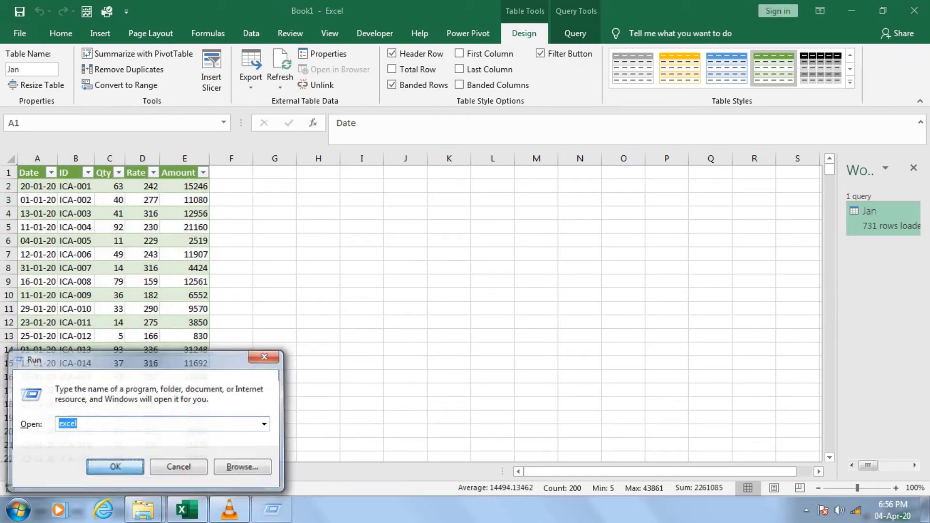
{"action": "key", "text": "Escape"}
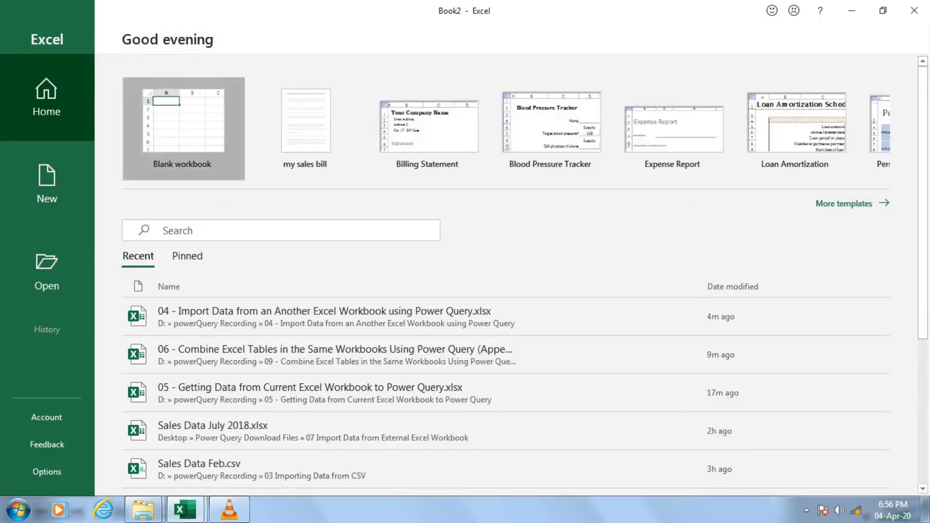
Open the lesson 04 Power Query workbook from D:\powerQuery Recording\04 in the new Excel window
{"action": "key", "text": "Return"}
{"action": "key", "text": "alt+f"}
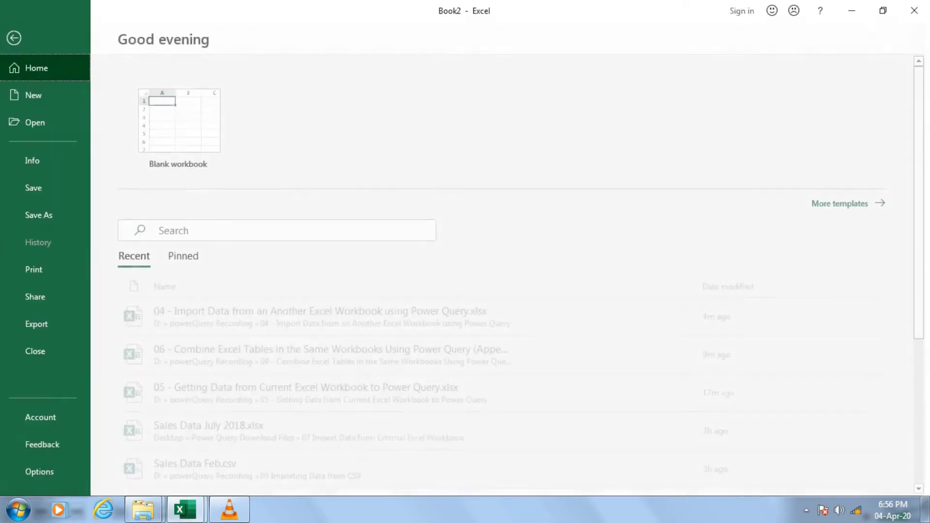
{"action": "key", "text": "Down"}
{"action": "key", "text": "Down"}
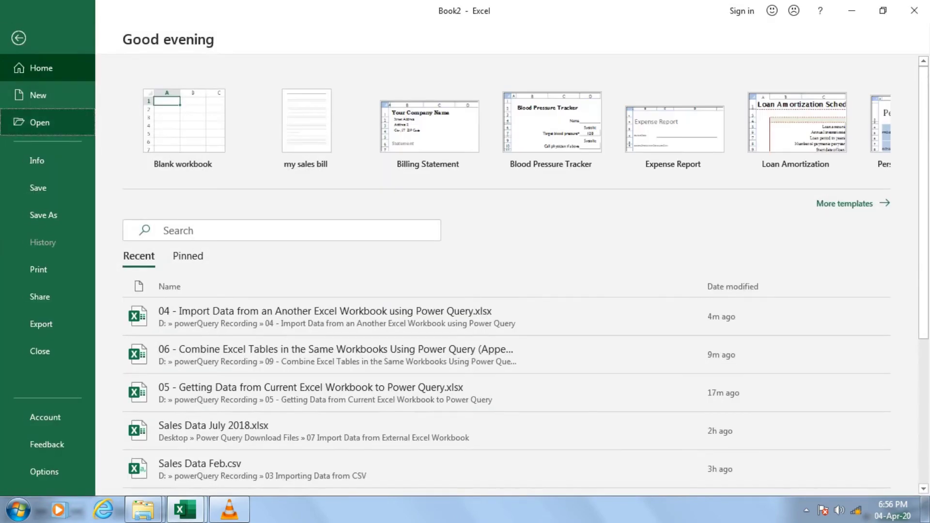
{"action": "key", "text": "Return"}
{"action": "key", "text": "Down"}
{"action": "key", "text": "Down"}
{"action": "key", "text": "Down"}
{"action": "key", "text": "Down"}
{"action": "key", "text": "Return"}
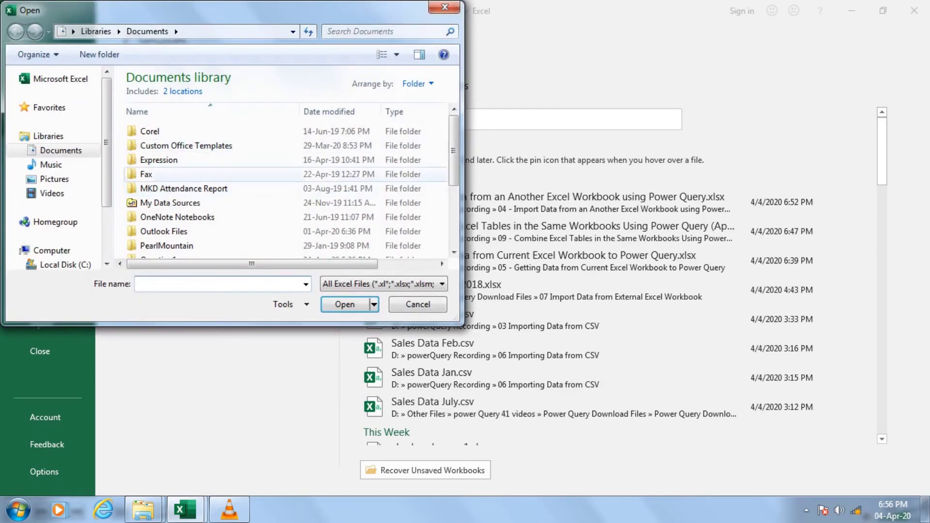
{"action": "left_click", "coordinate": [106, 264]}
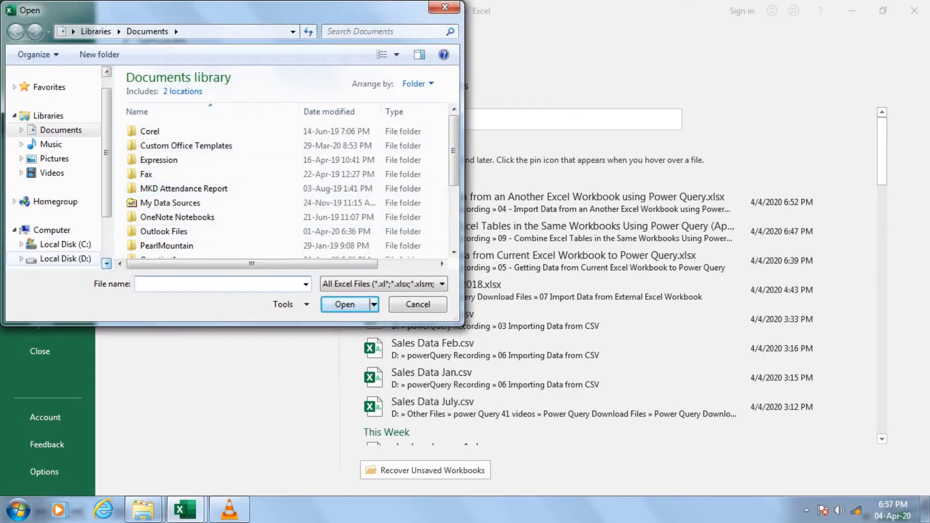
{"action": "left_click", "coordinate": [66, 258]}
{"action": "double_click", "coordinate": [160, 93]}
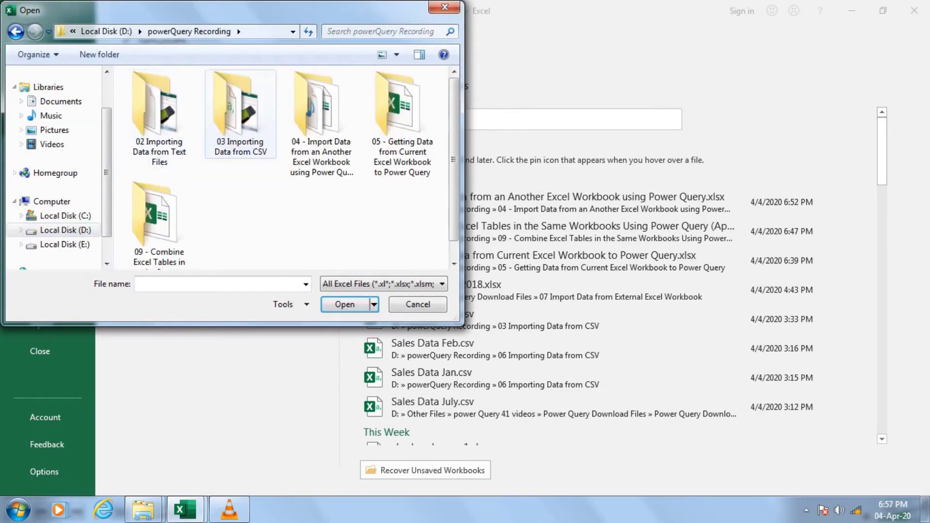
{"action": "double_click", "coordinate": [319, 111]}
{"action": "double_click", "coordinate": [194, 93]}
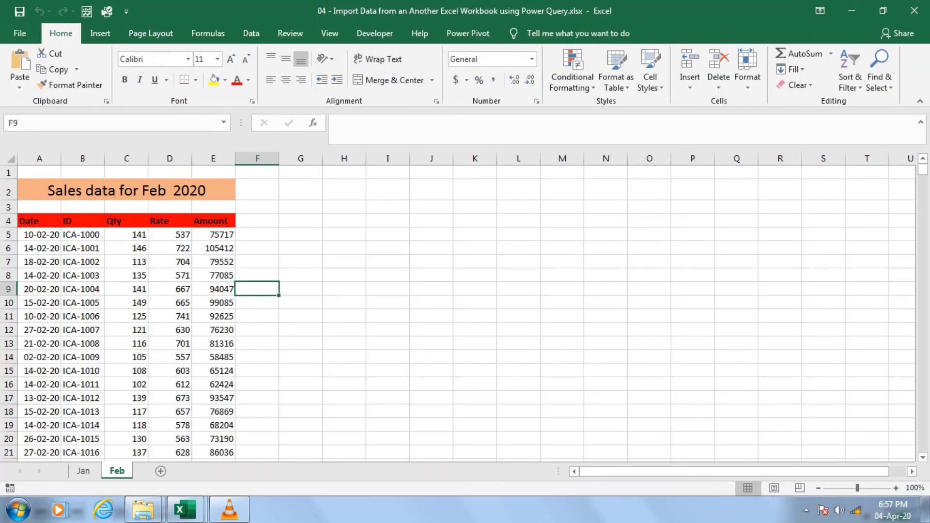
On the source Jan sheet, set the Qty cells C5:C9 to 1
{"action": "left_click", "coordinate": [83, 471]}
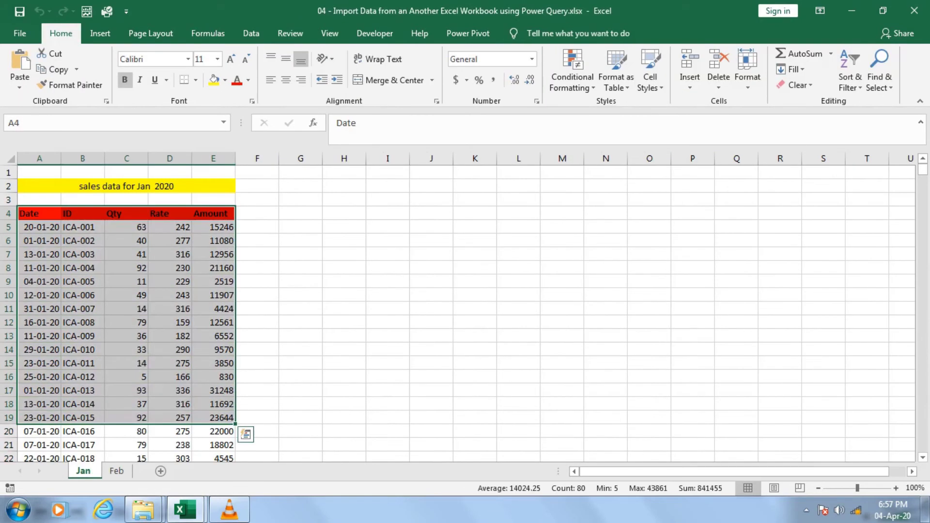
{"action": "left_click", "coordinate": [126, 336]}
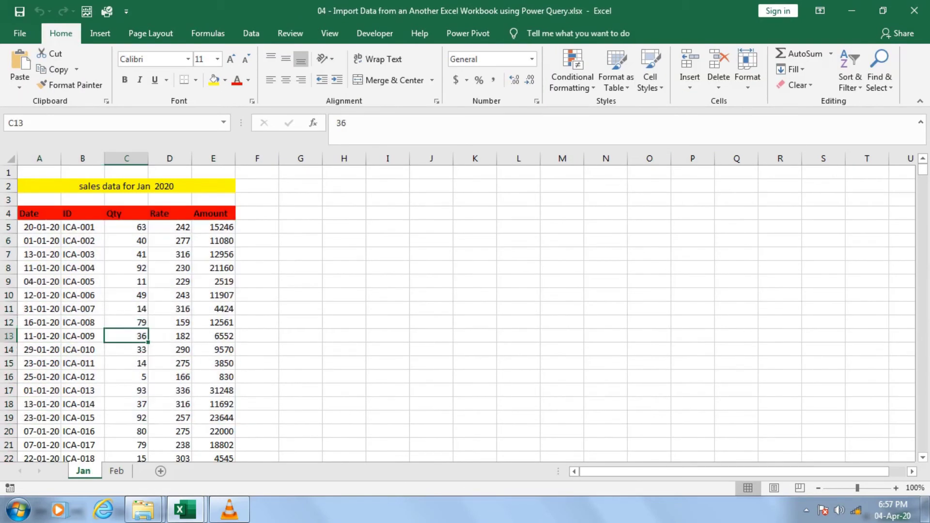
{"action": "left_click", "coordinate": [127, 227]}
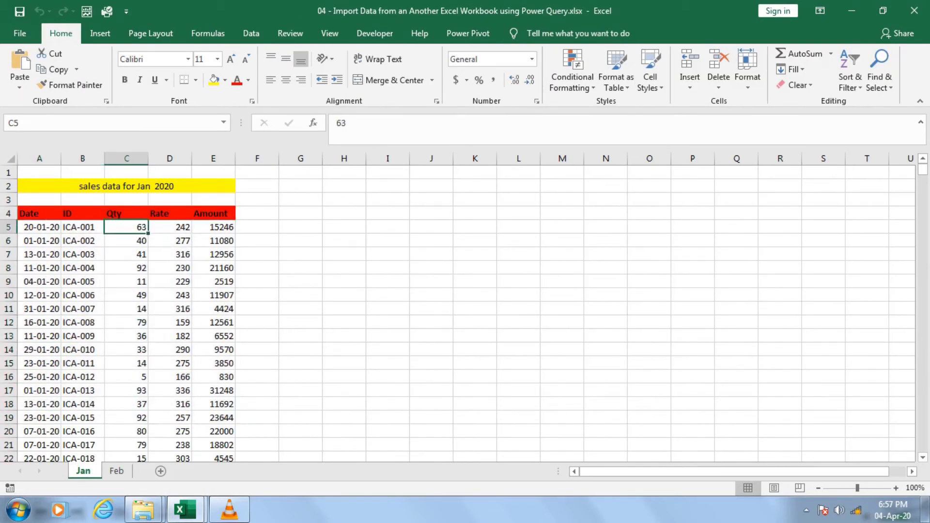
{"action": "type", "text": "1"}
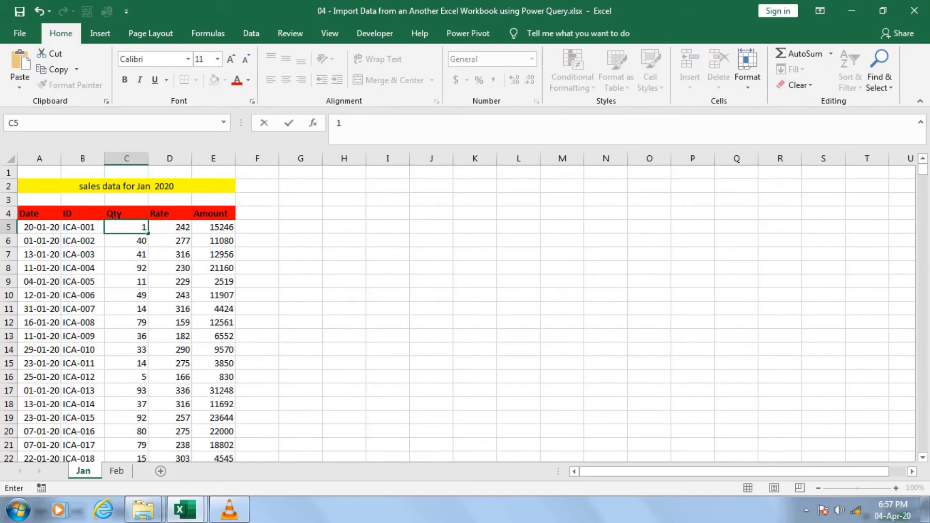
{"action": "key", "text": "Return"}
{"action": "type", "text": "1"}
{"action": "key", "text": "Return"}
{"action": "type", "text": "1"}
{"action": "key", "text": "Return"}
{"action": "type", "text": "1"}
{"action": "key", "text": "Return"}
{"action": "type", "text": "1"}
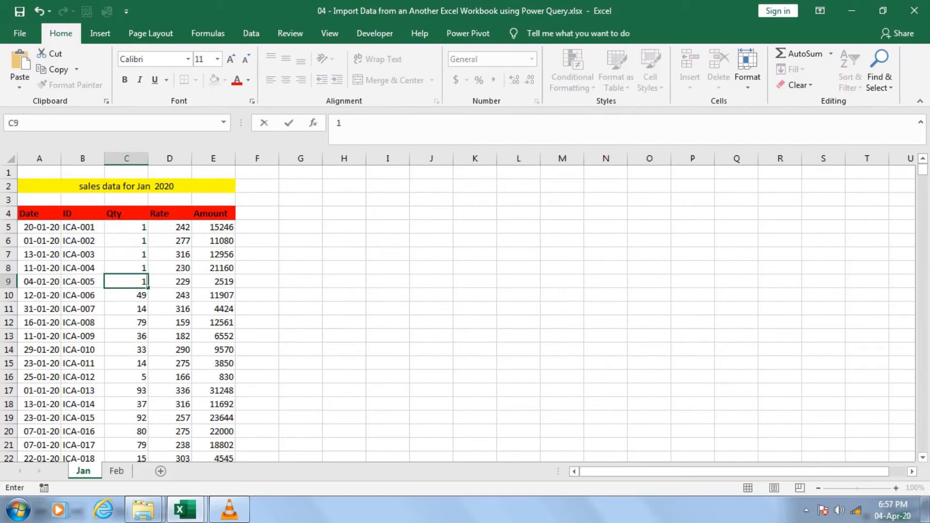
{"action": "key", "text": "Tab"}
{"action": "key", "text": "Up"}
{"action": "key", "text": "Up"}
{"action": "key", "text": "Up"}
{"action": "key", "text": "Up"}
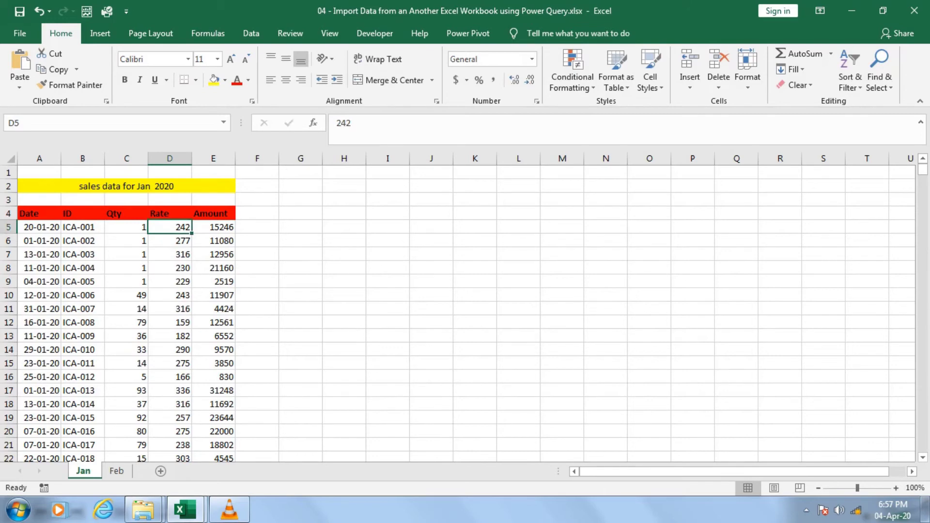
Enter rates 100, 200, 300, 400 and 500 into D5:D9
{"action": "type", "text": "100"}
{"action": "key", "text": "Return"}
{"action": "type", "text": "200"}
{"action": "key", "text": "Return"}
{"action": "type", "text": "300"}
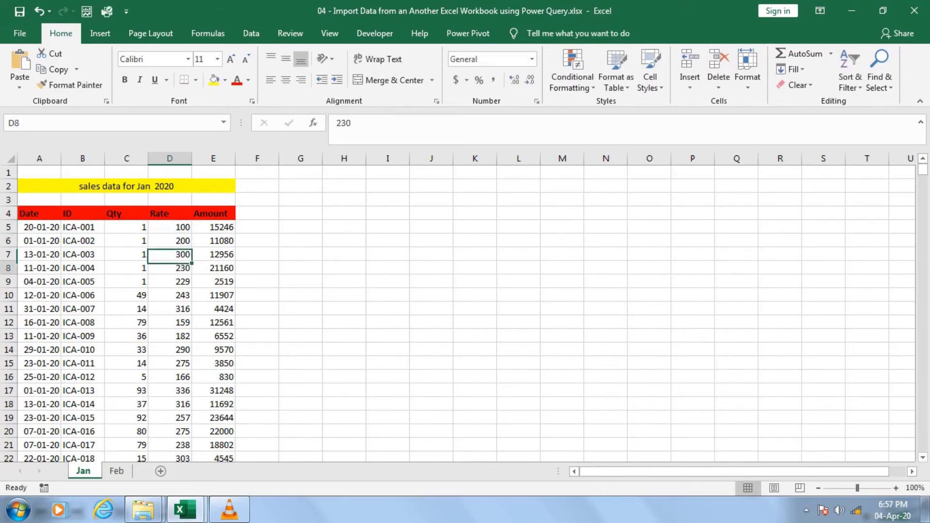
{"action": "type", "text": "400"}
{"action": "key", "text": "Return"}
{"action": "type", "text": "500"}
{"action": "key", "text": "Return"}
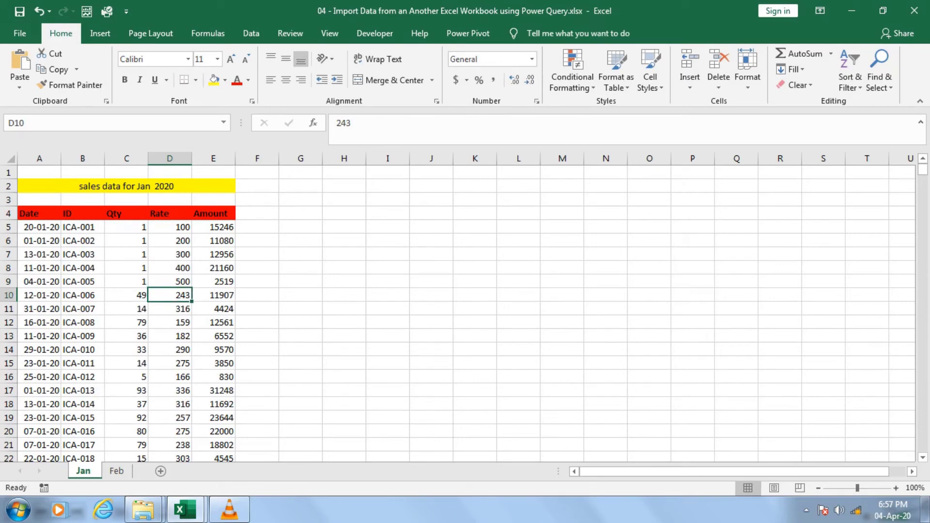
Save the source workbook, refresh Book1's Jan table, and return to the source window
{"action": "left_click", "coordinate": [20, 10]}
{"action": "left_click", "coordinate": [110, 295]}
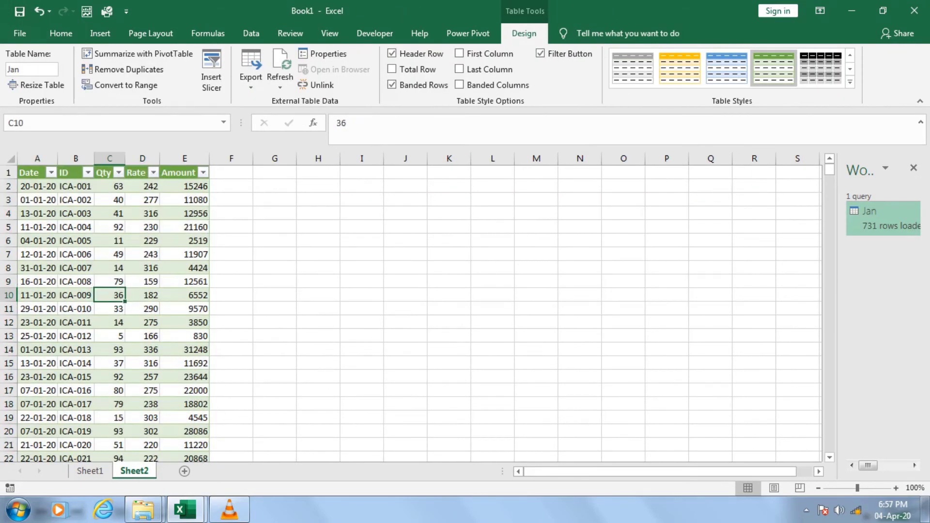
{"action": "right_click", "coordinate": [130, 295]}
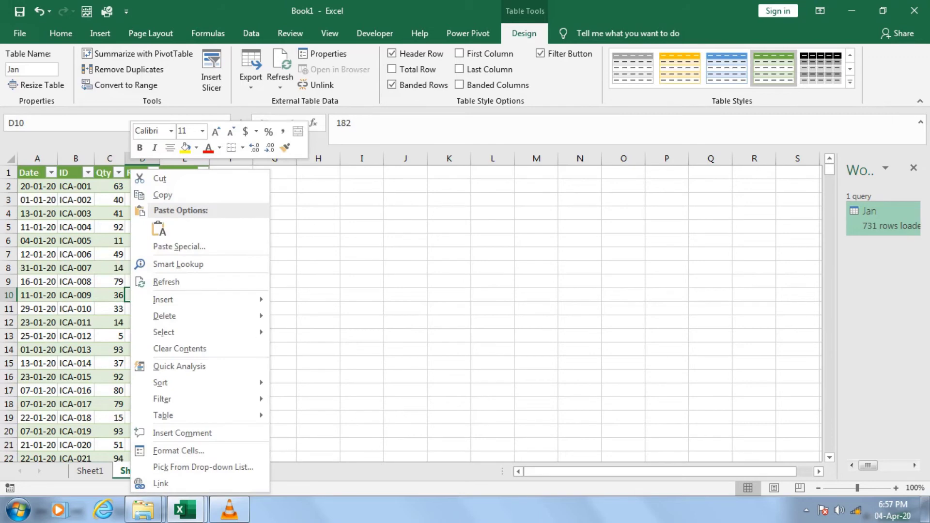
{"action": "left_click", "coordinate": [166, 280]}
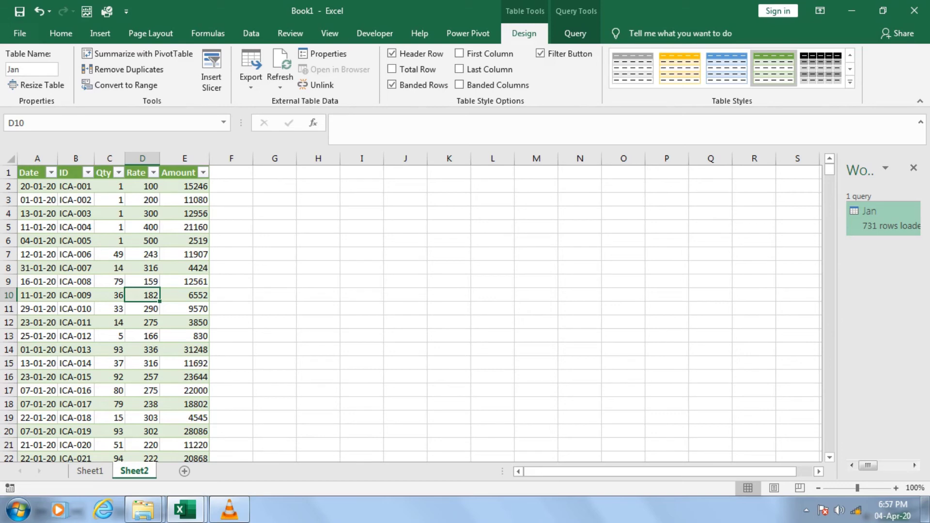
{"action": "left_click", "coordinate": [318, 322]}
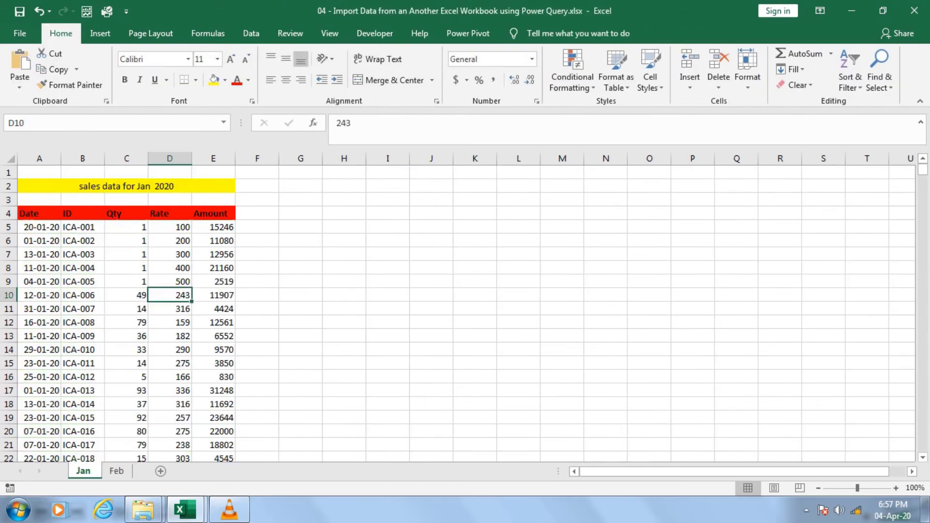
Turn the Feb sheet's data A4:E735 into Table1, then save and close the source workbook
{"action": "left_click", "coordinate": [213, 362]}
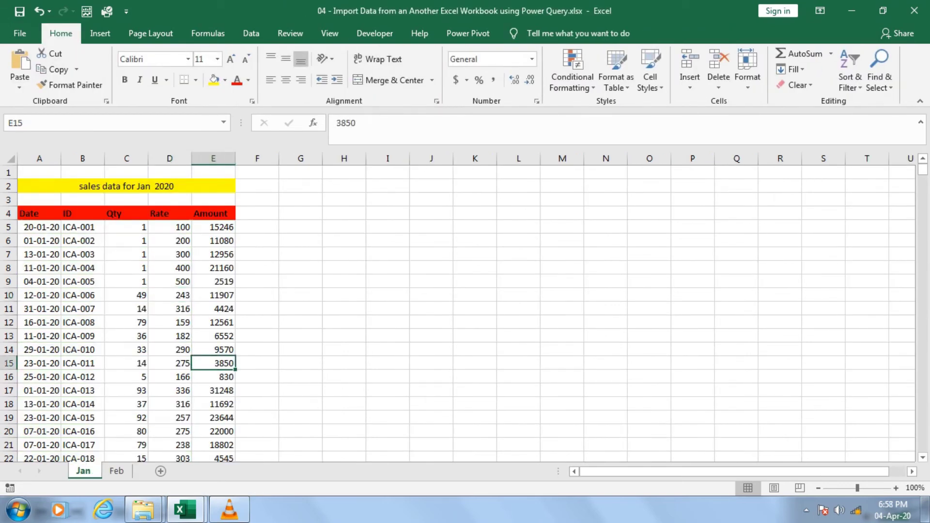
{"action": "left_click", "coordinate": [116, 471]}
{"action": "left_click", "coordinate": [475, 384]}
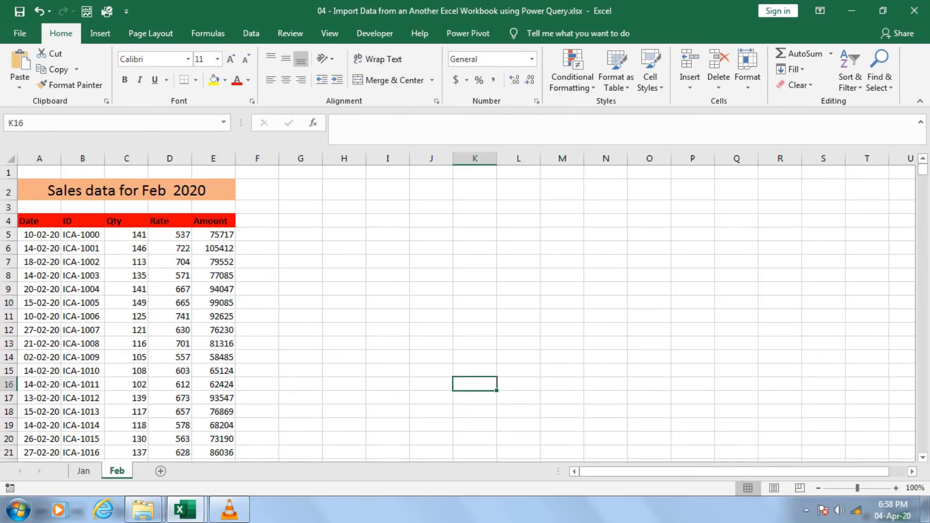
{"action": "left_click_drag", "start_coordinate": [39, 234], "coordinate": [39, 411]}
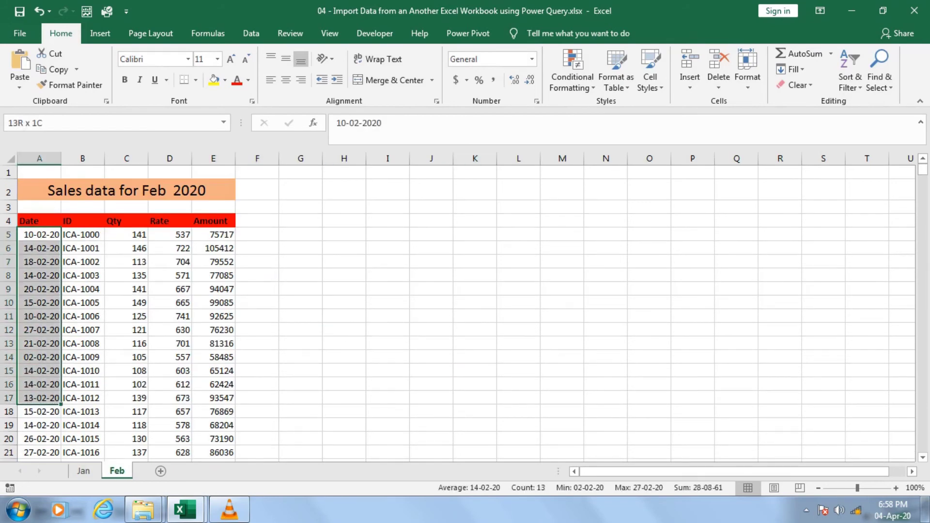
{"action": "left_click", "coordinate": [127, 261]}
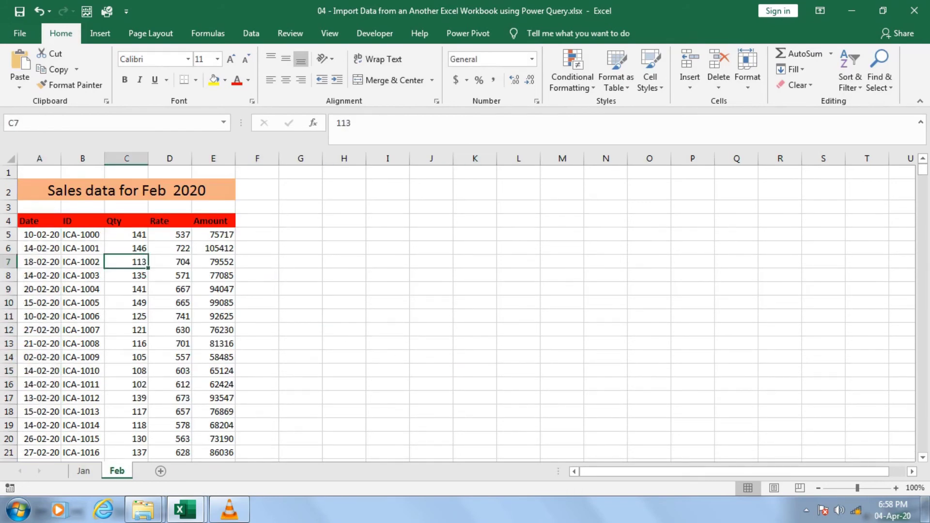
{"action": "left_click", "coordinate": [39, 221]}
{"action": "key", "text": "ctrl+shift+Right"}
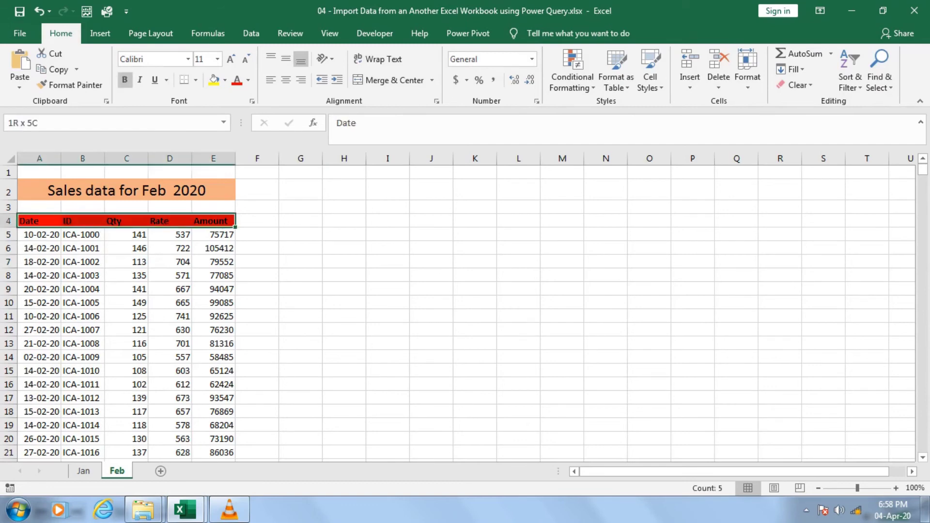
{"action": "key", "text": "ctrl+shift+Down"}
{"action": "key", "text": "ctrl+t"}
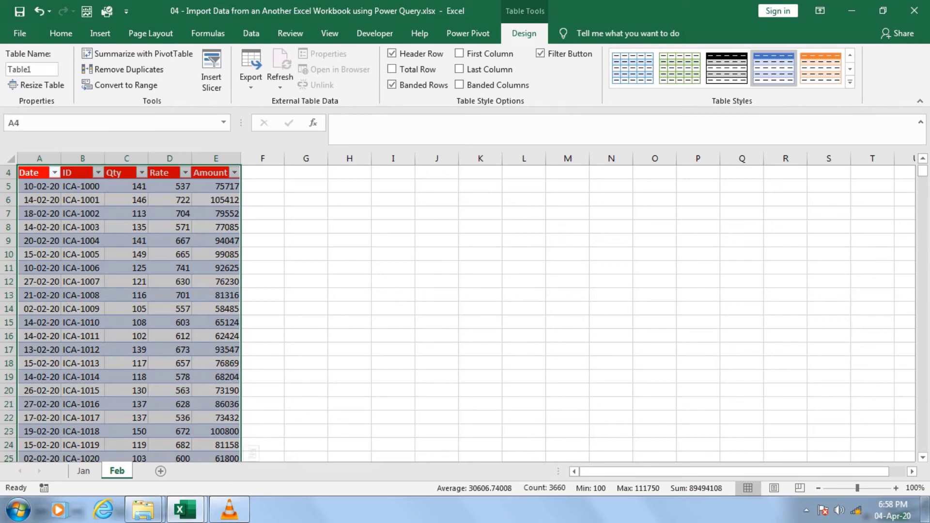
{"action": "key", "text": "ctrl+s"}
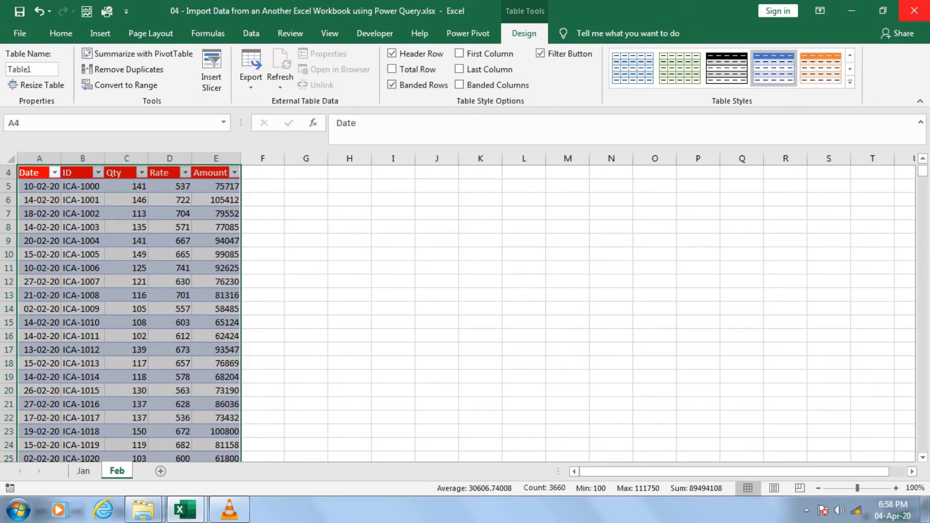
{"action": "left_click", "coordinate": [914, 11]}
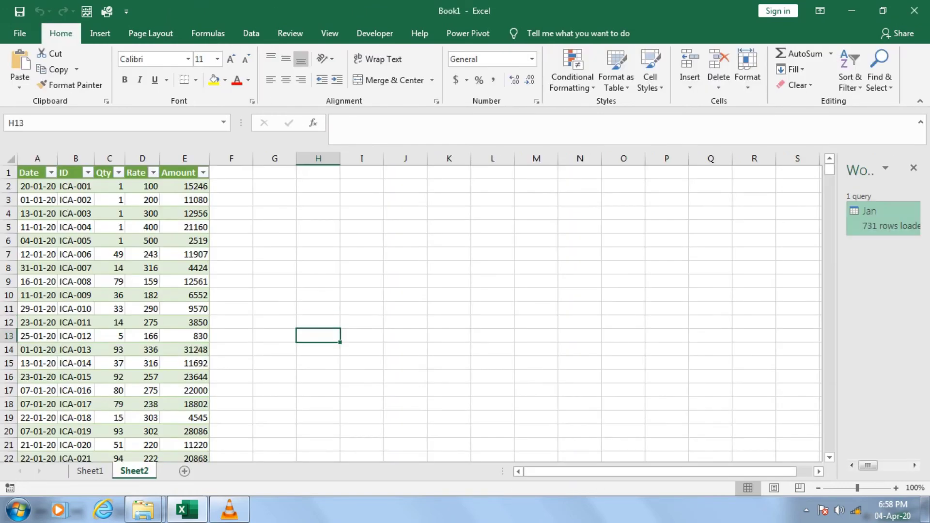
Start a New Query From File > From Workbook and select the lesson 04 source workbook
{"action": "left_click", "coordinate": [318, 268]}
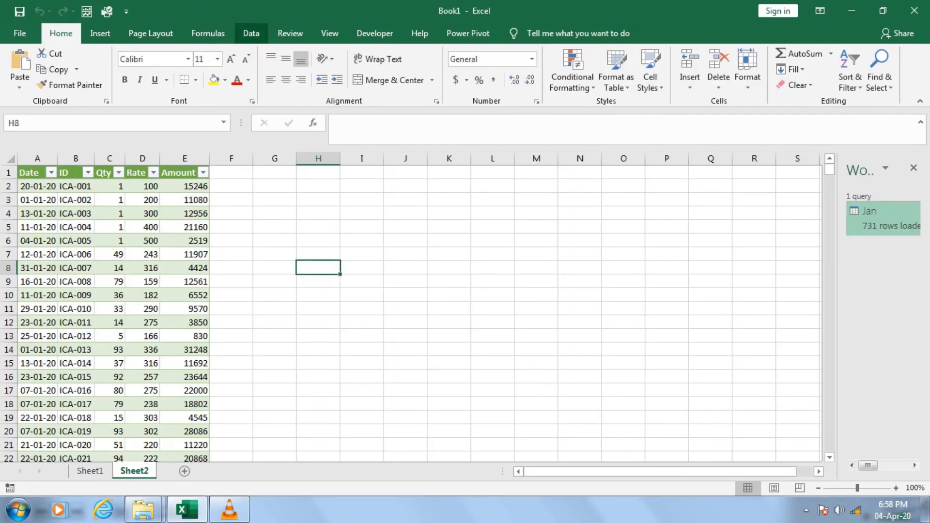
{"action": "left_click", "coordinate": [251, 33]}
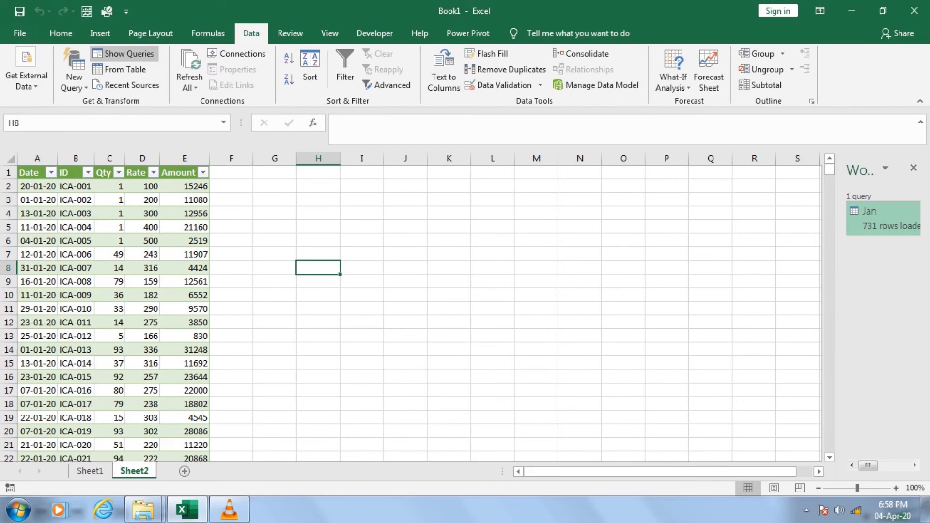
{"action": "left_click", "coordinate": [74, 79]}
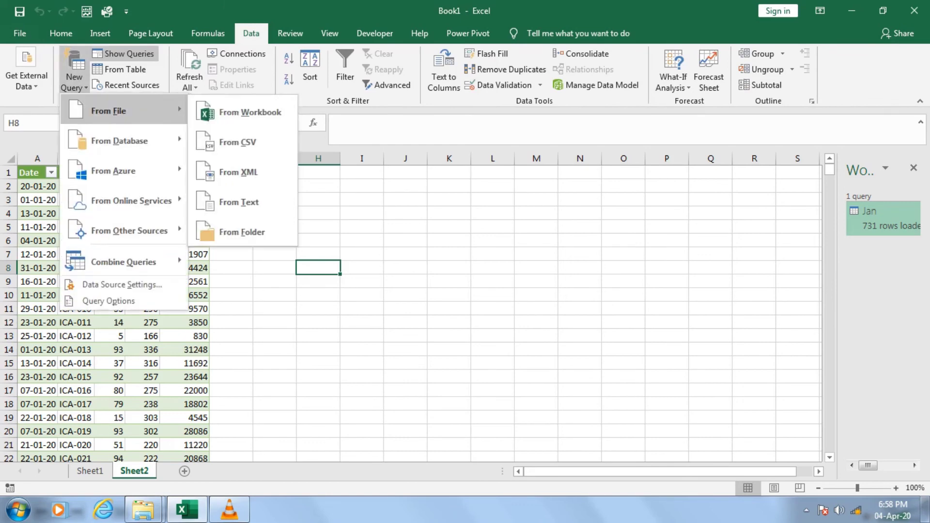
{"action": "left_click", "coordinate": [250, 112]}
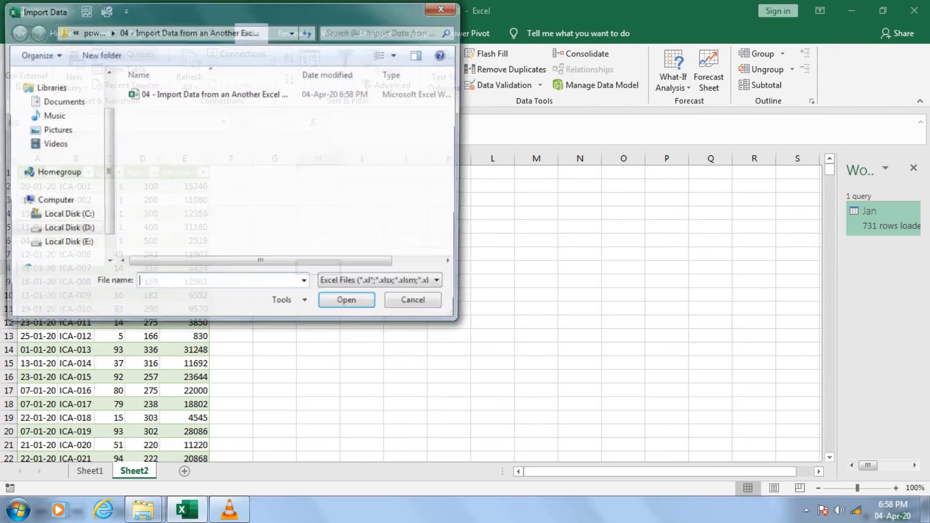
{"action": "left_click", "coordinate": [208, 93]}
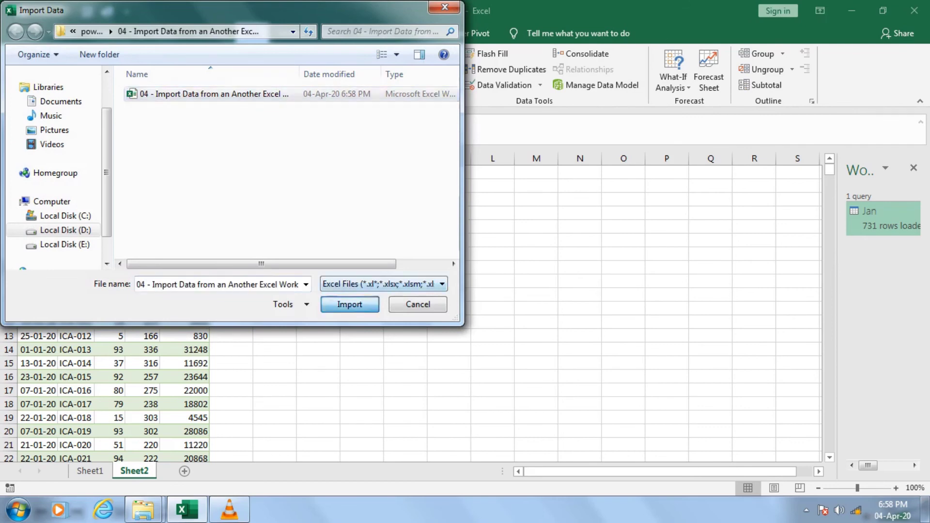
Import the chosen workbook to open the Navigator
{"action": "left_click", "coordinate": [350, 305]}
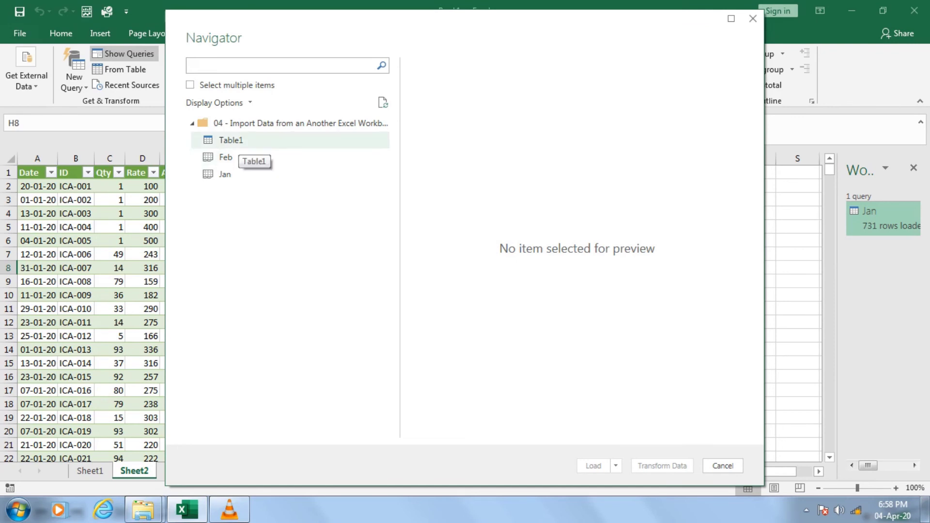
Preview Table1's Feb sales in the Navigator and load them into Book1
{"action": "left_click", "coordinate": [231, 140]}
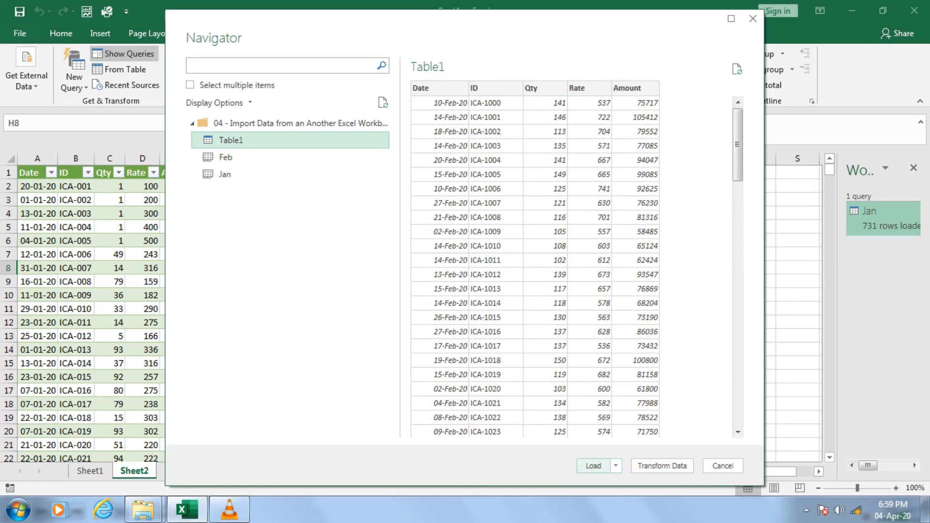
{"action": "left_click", "coordinate": [593, 466]}
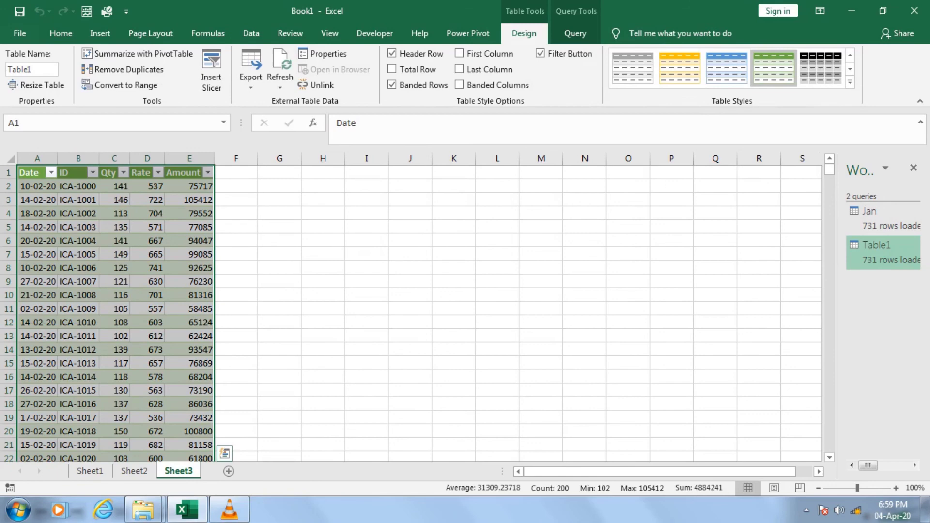
Select a row of cells in the loaded Feb Table1 on Sheet3 to review it
{"action": "left_click_drag", "start_coordinate": [78, 254], "coordinate": [114, 254]}
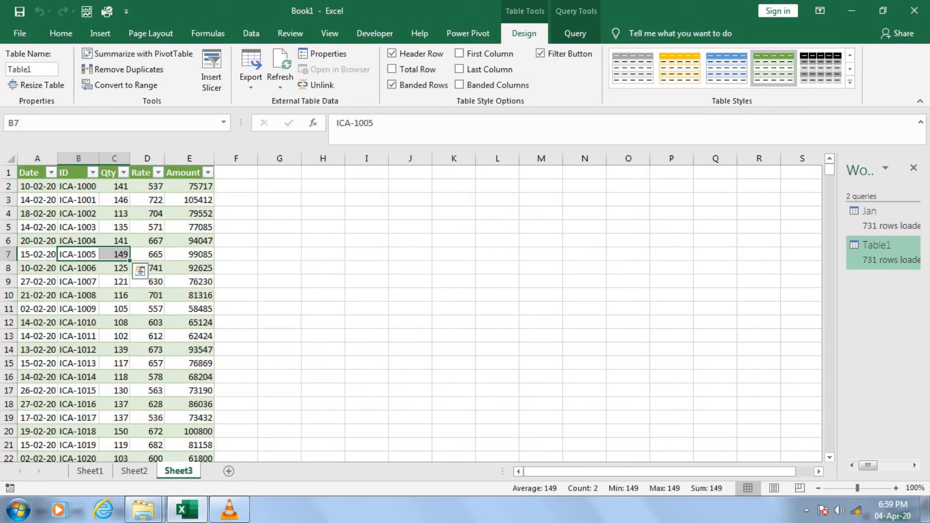